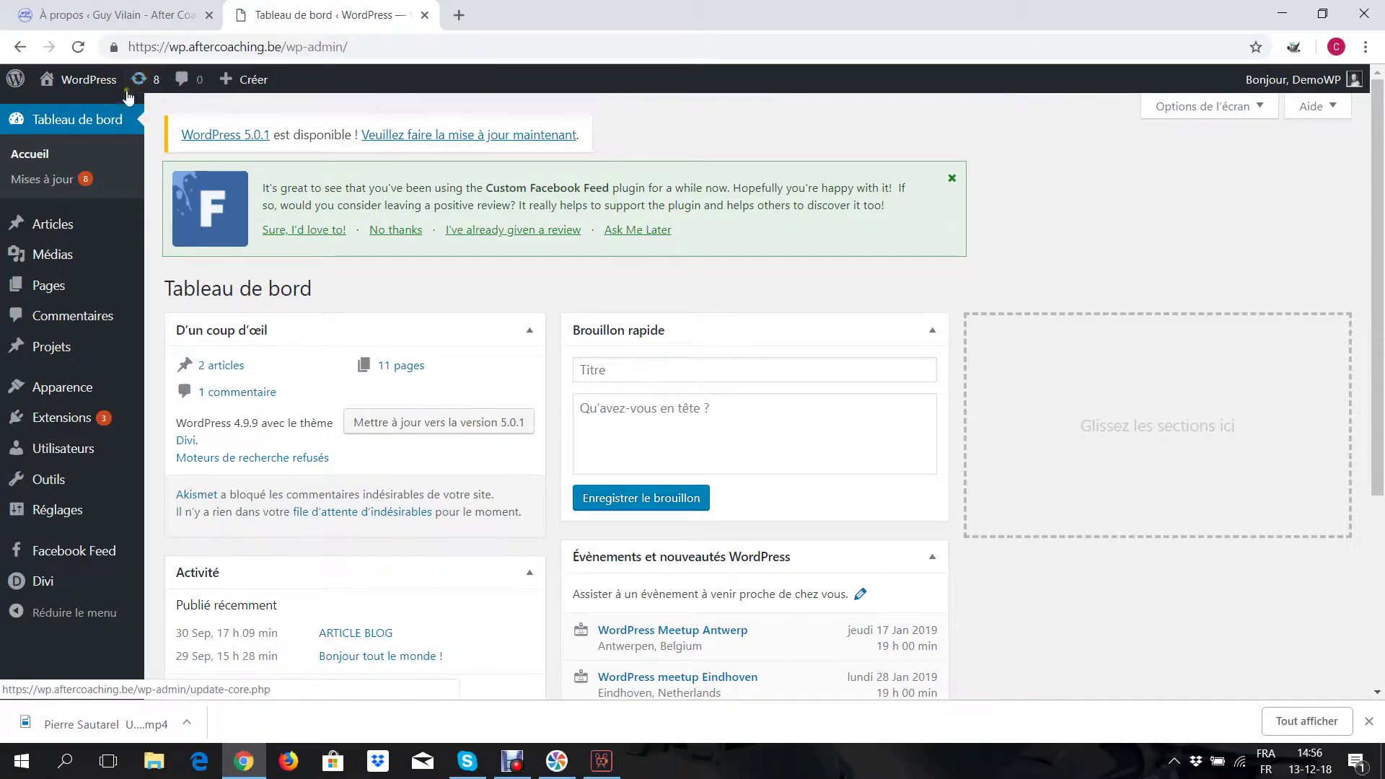
Update all three outdated extensions (Akismet Anti-Spam, Asgaros Forum and Divi Builder) from the site's updates page and review the update report.
click(141, 85)
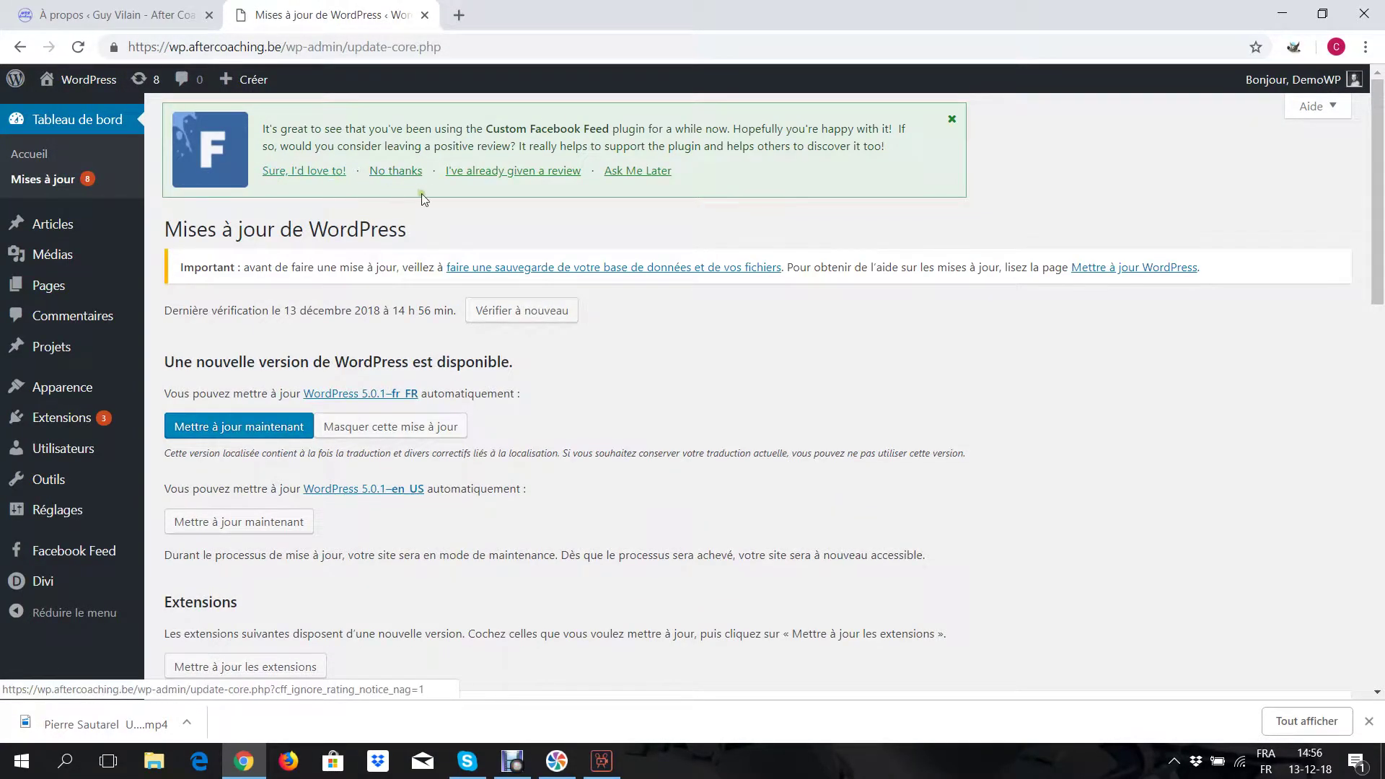
scroll(269, 300, down, 1)
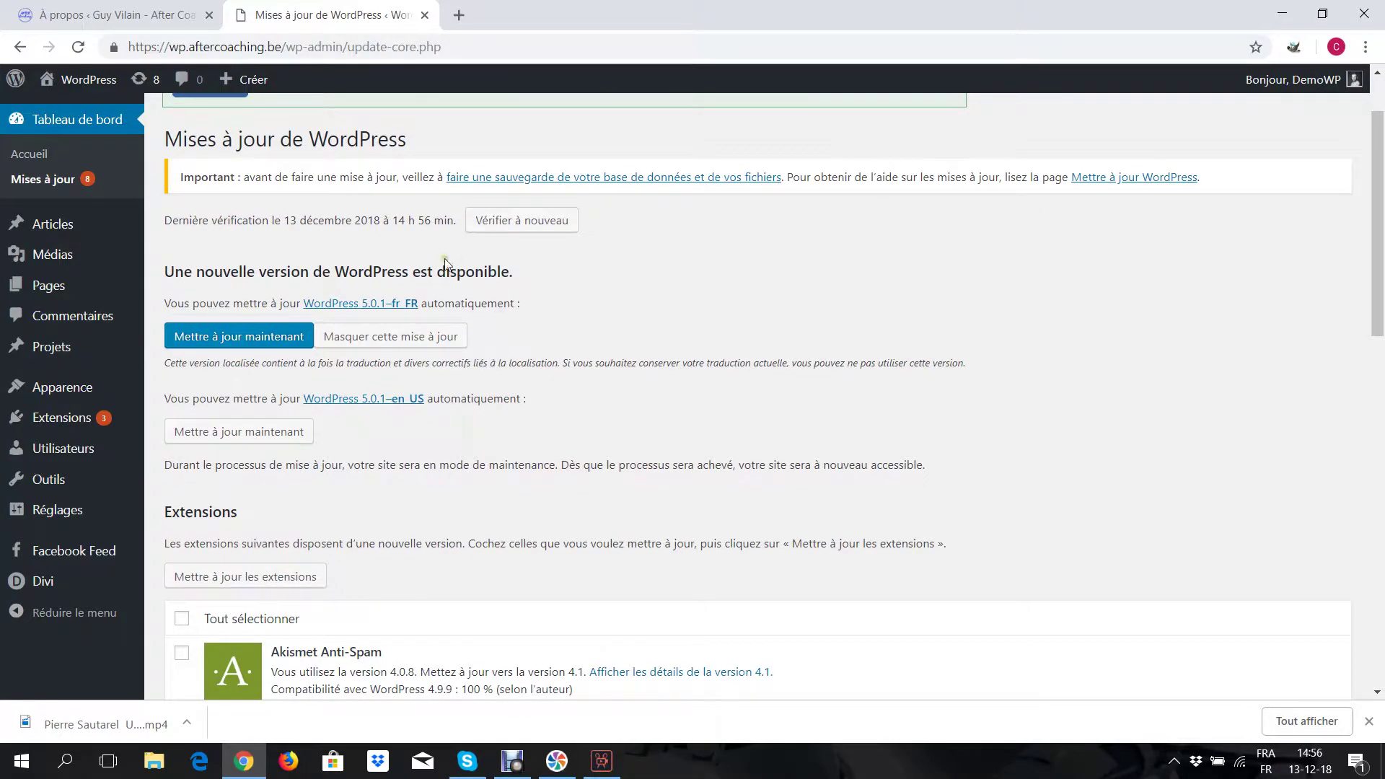
scroll(436, 352, down, 5)
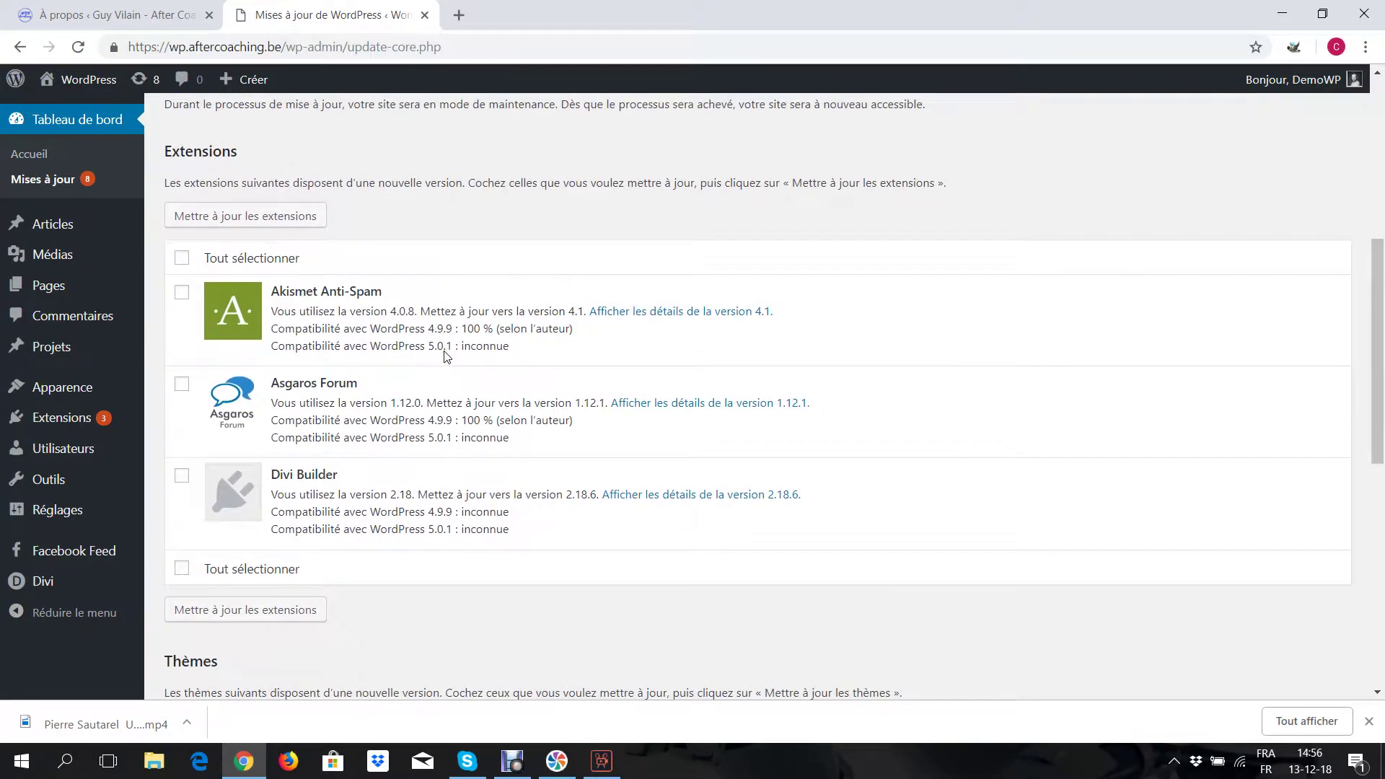
scroll(402, 374, up, 3)
scroll(396, 397, down, 1)
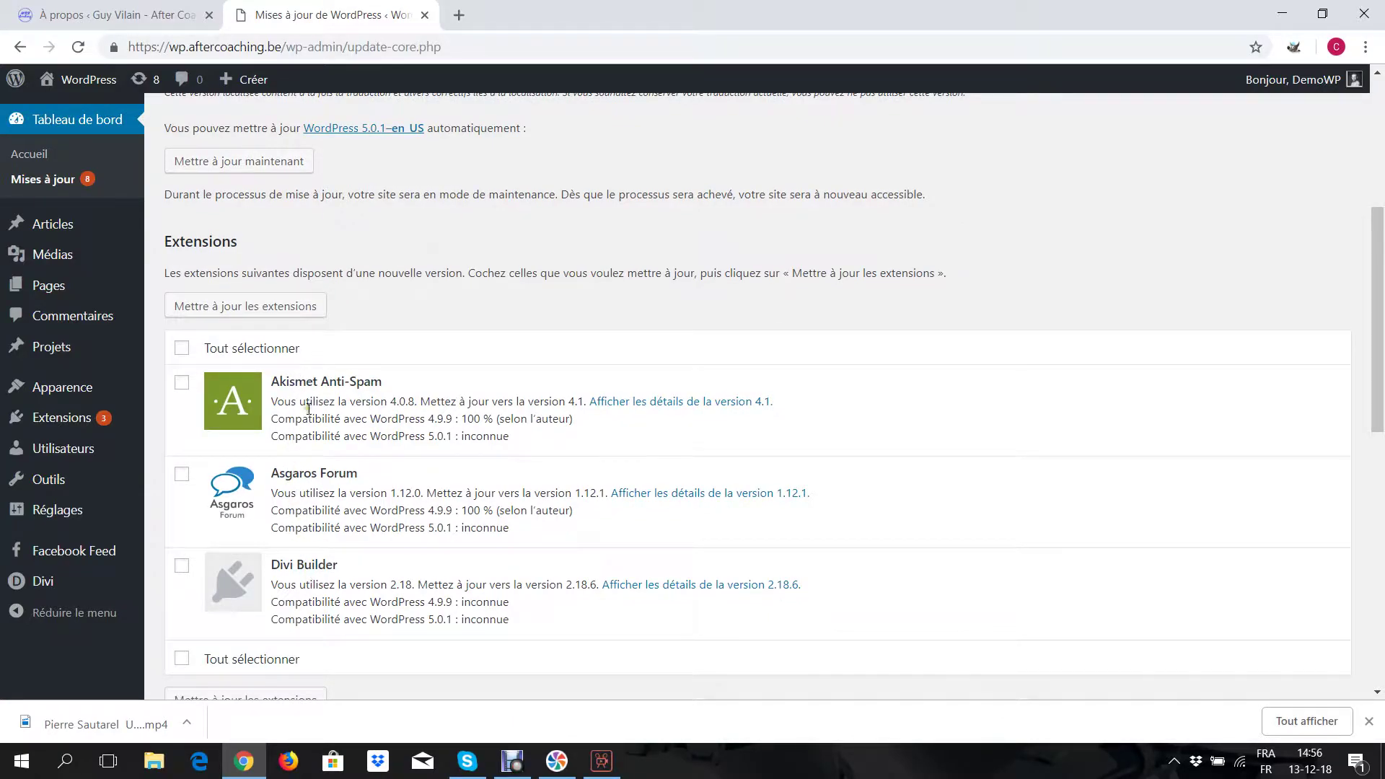
click(181, 351)
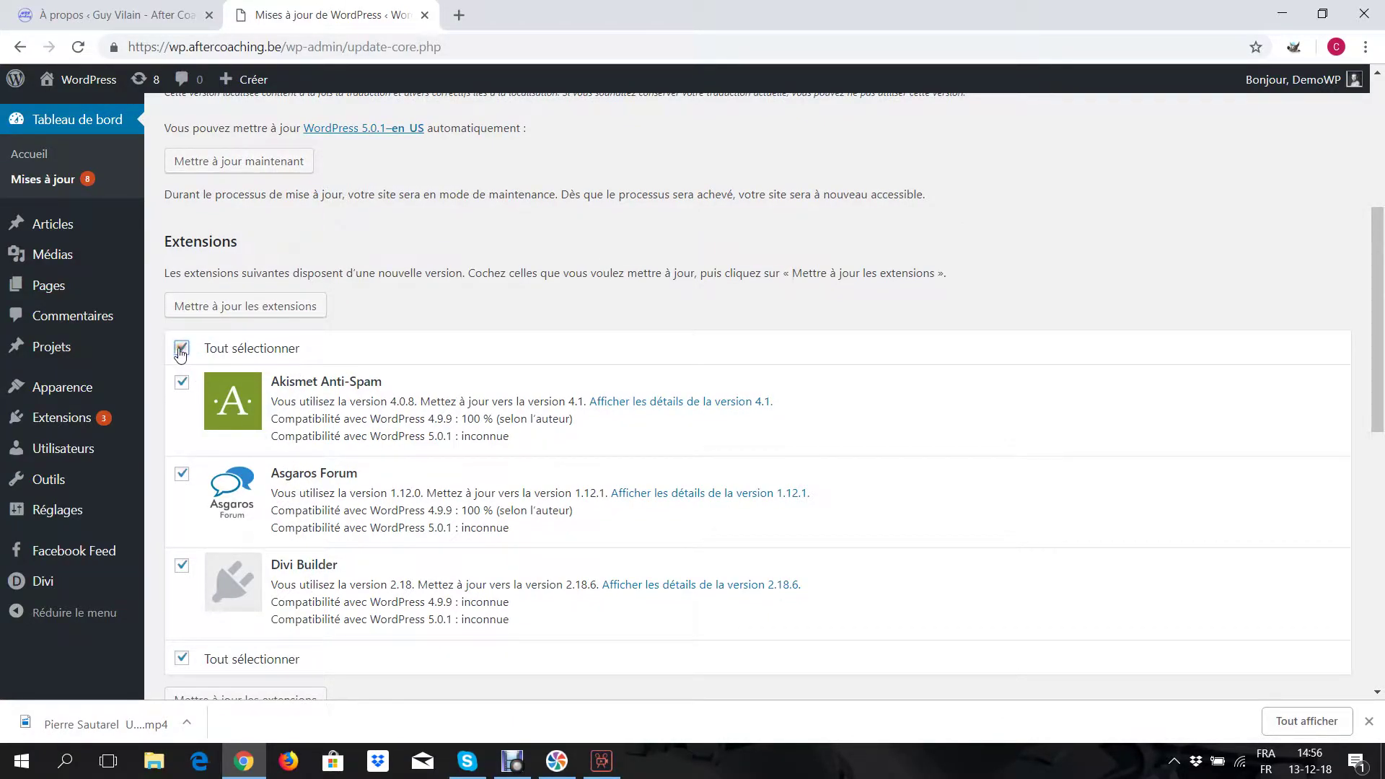
click(244, 308)
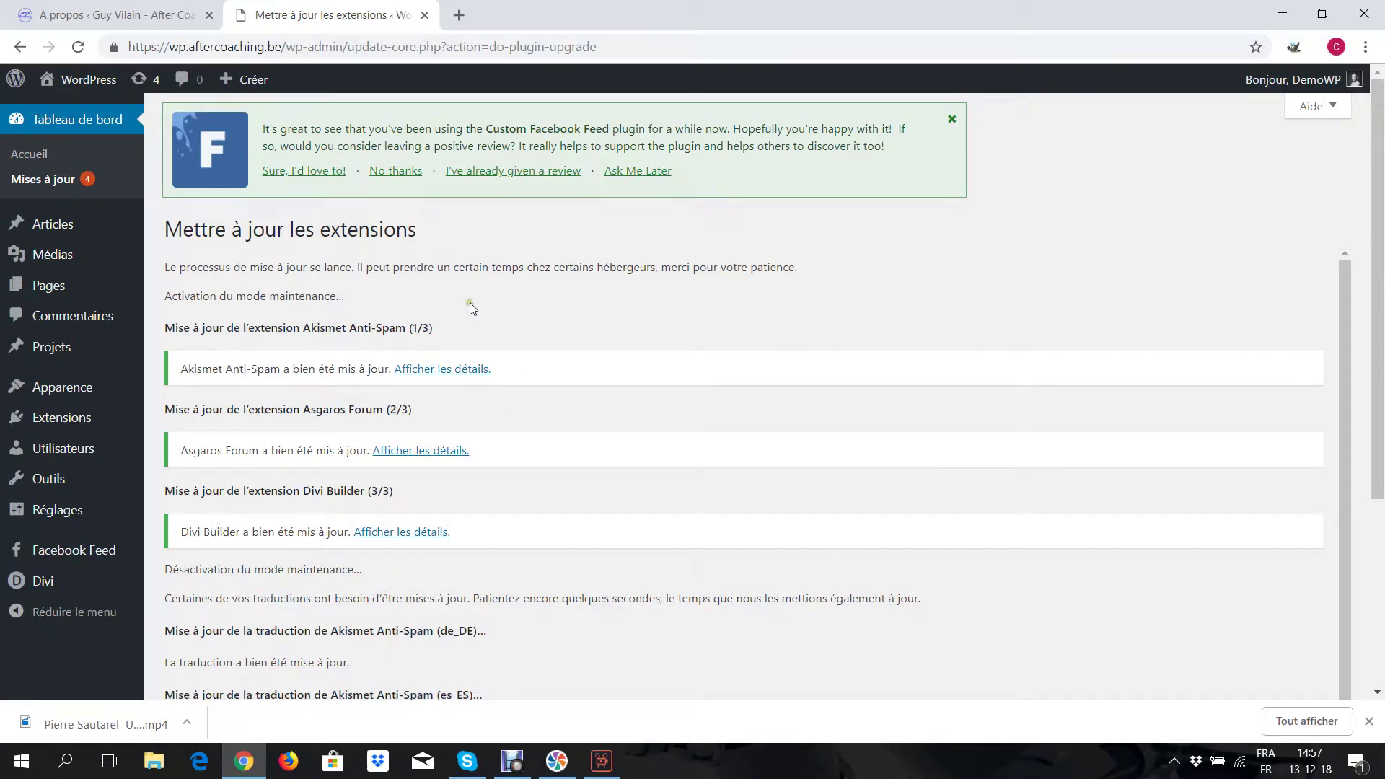
scroll(464, 318, down, 8)
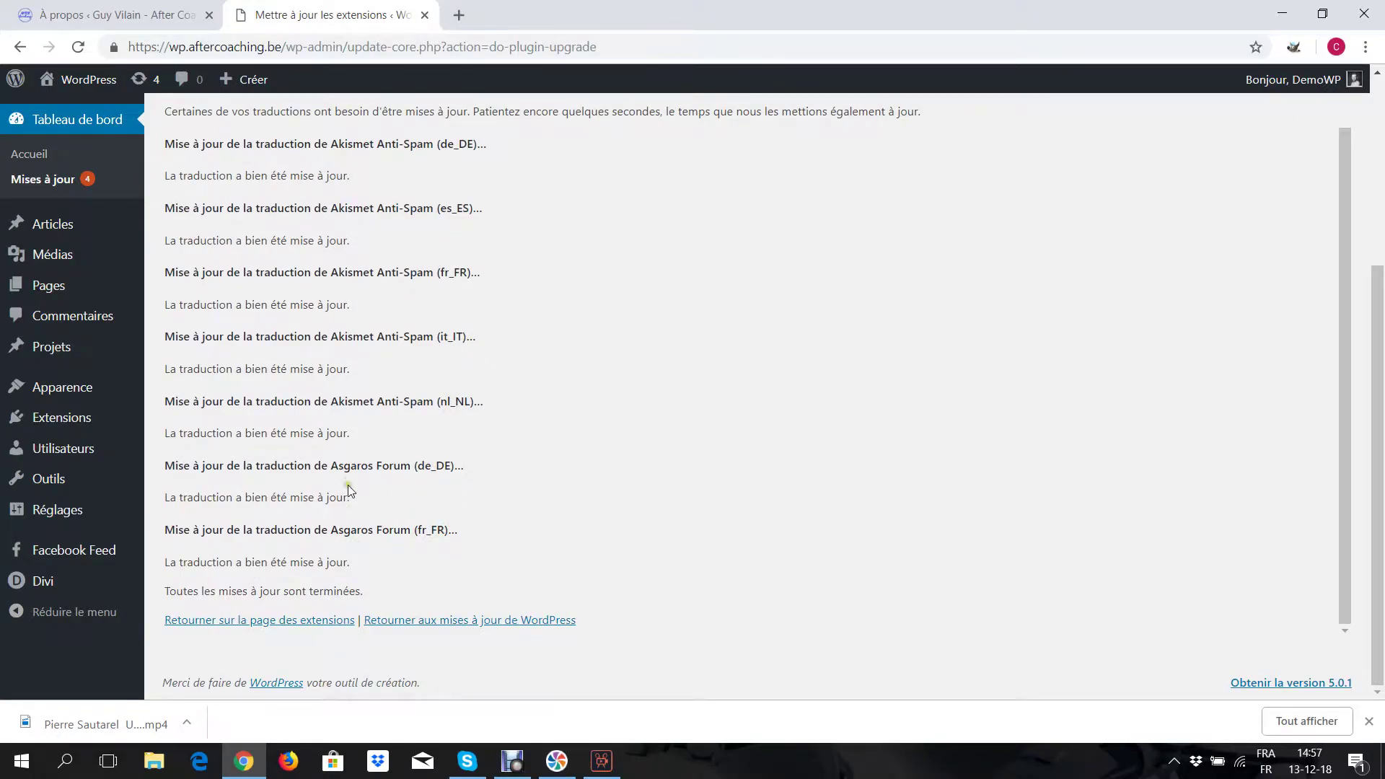
scroll(349, 489, up, 10)
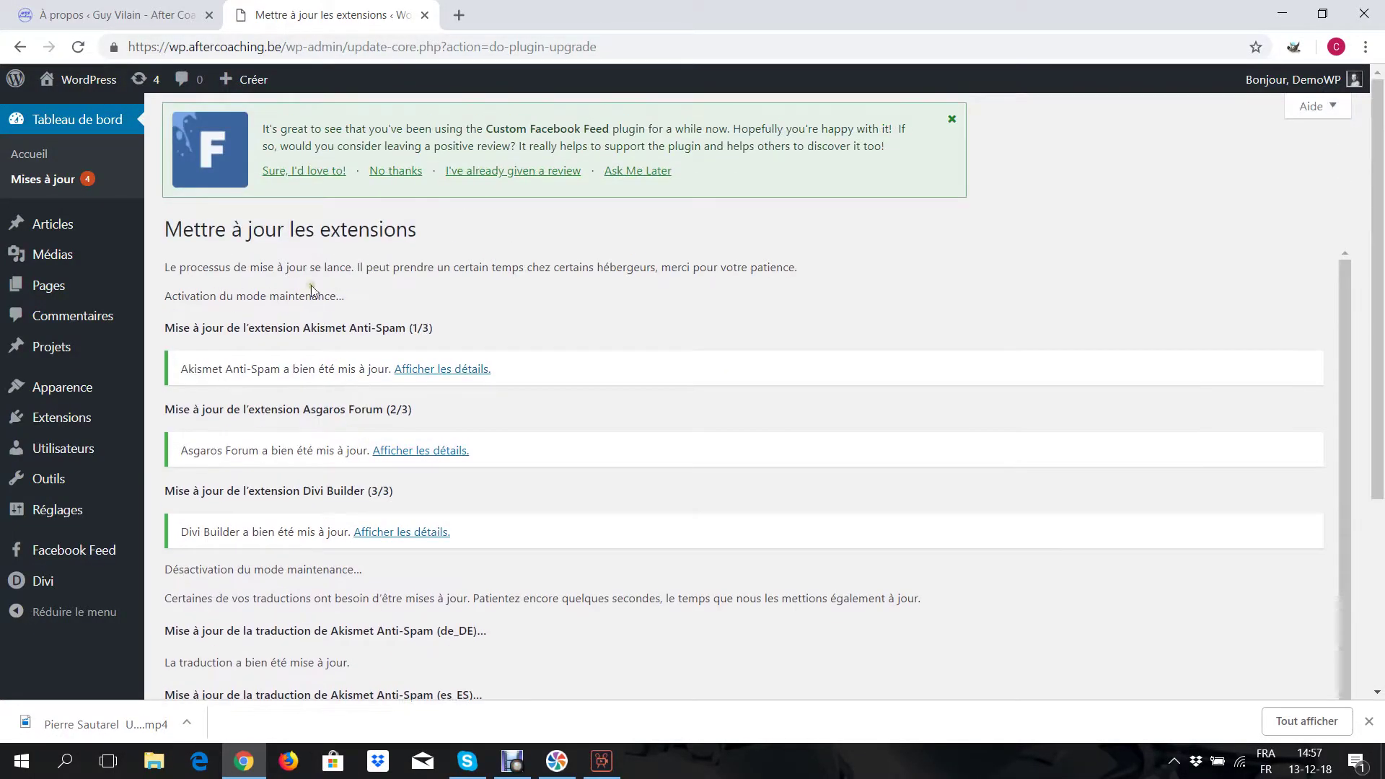
Update all four outdated themes: Twenty Fifteen, Twenty Seventeen, Twenty Sixteen and Divi.
click(134, 85)
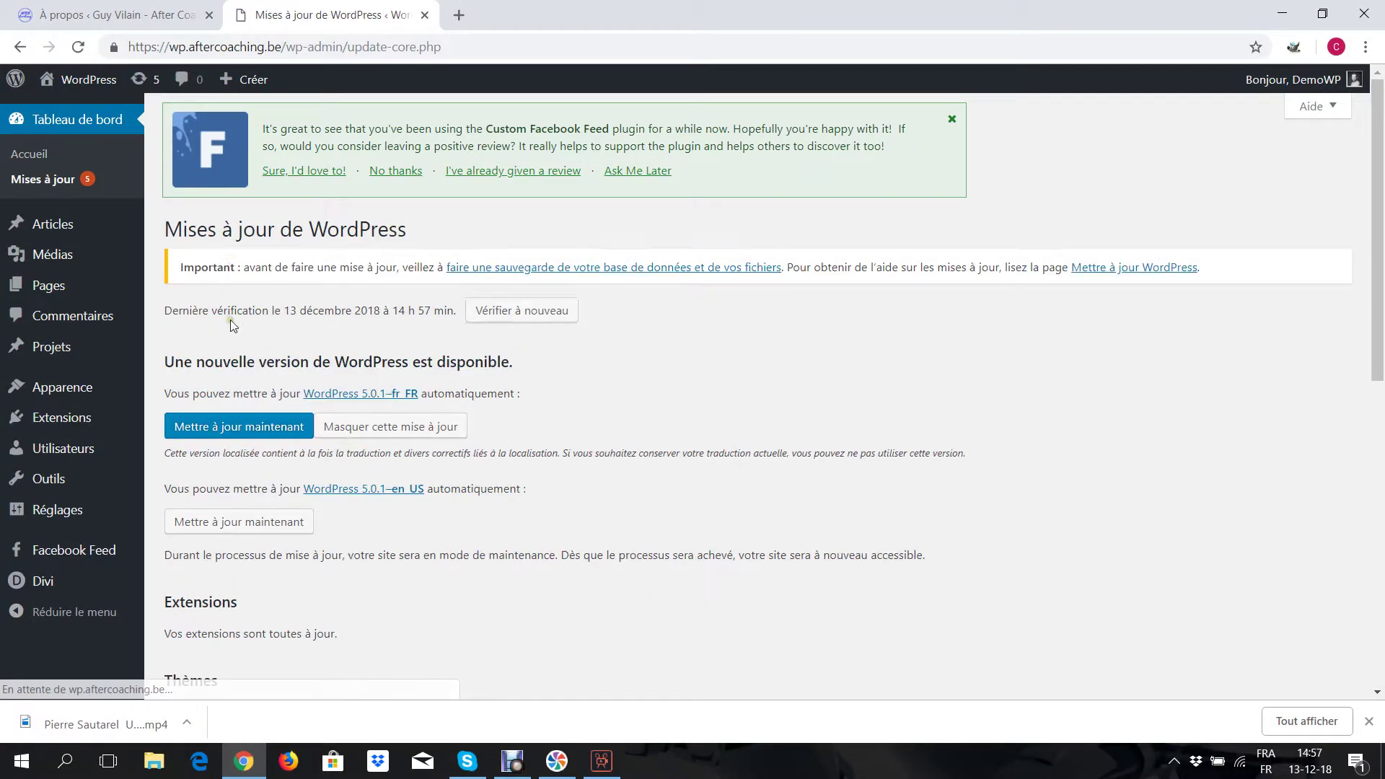
scroll(346, 360, down, 7)
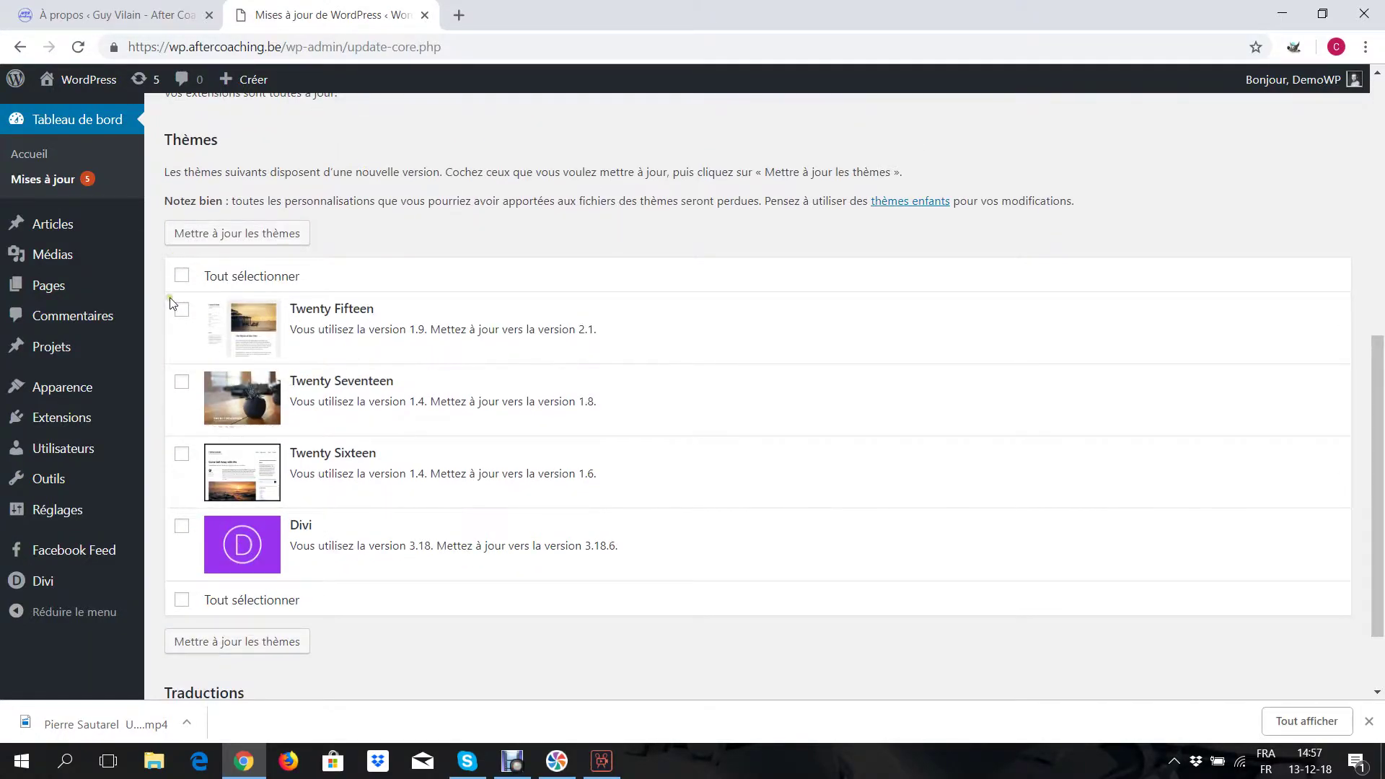
click(181, 275)
click(214, 236)
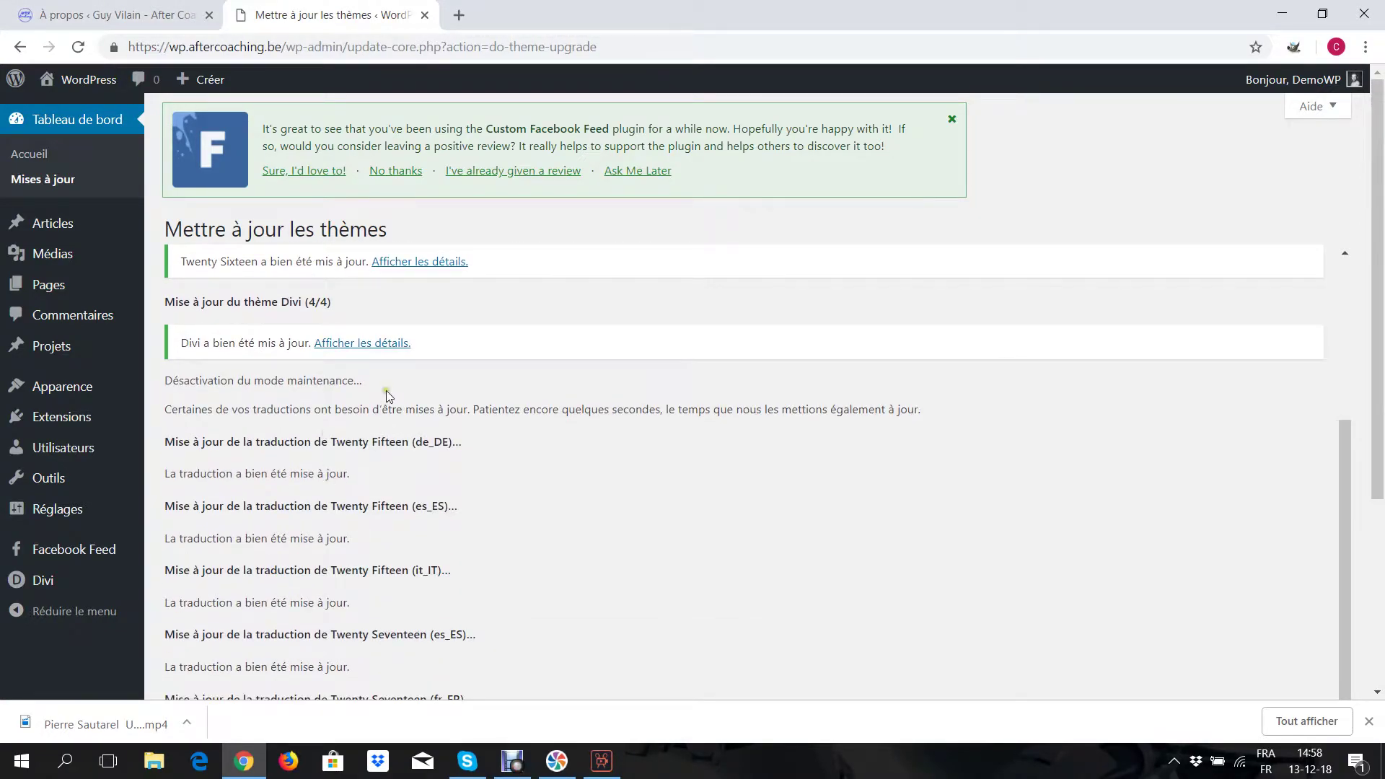
scroll(393, 330, up, 2)
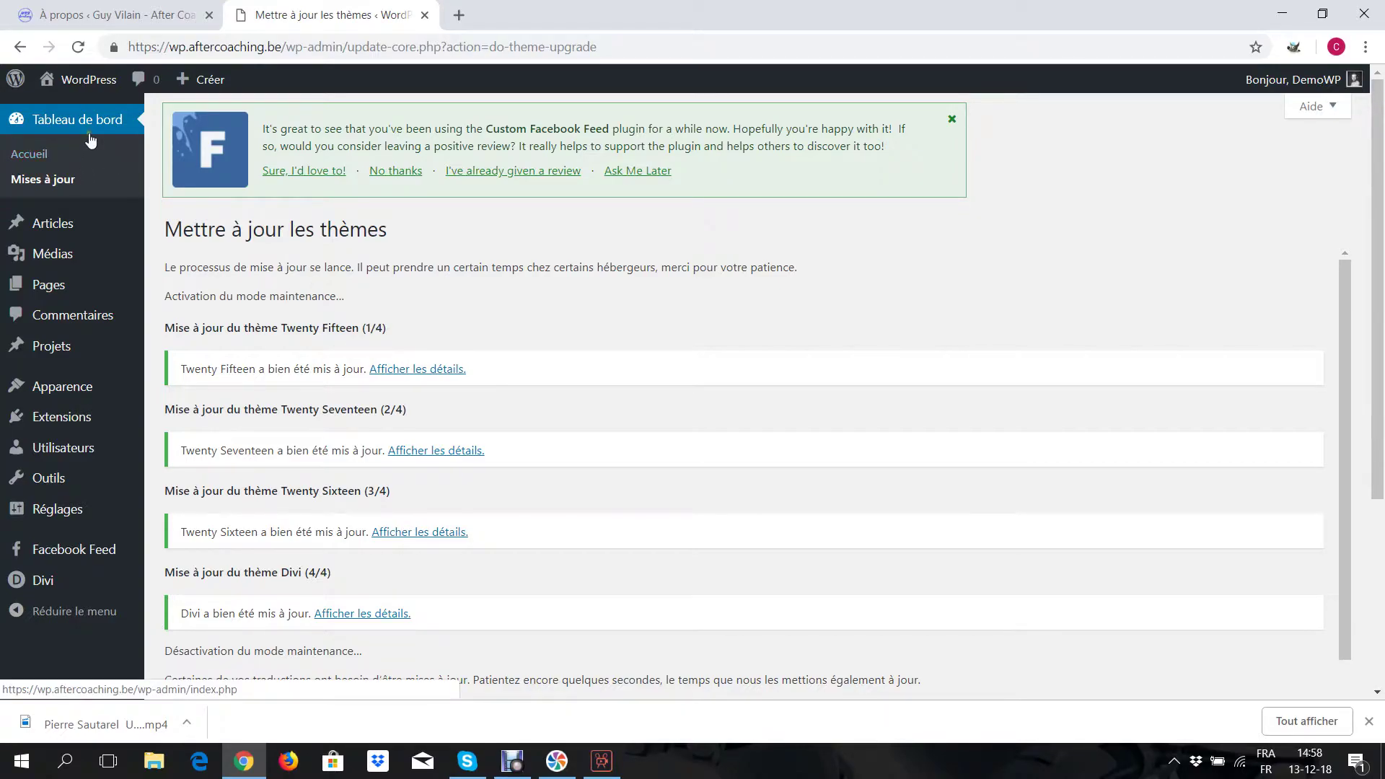
click(145, 17)
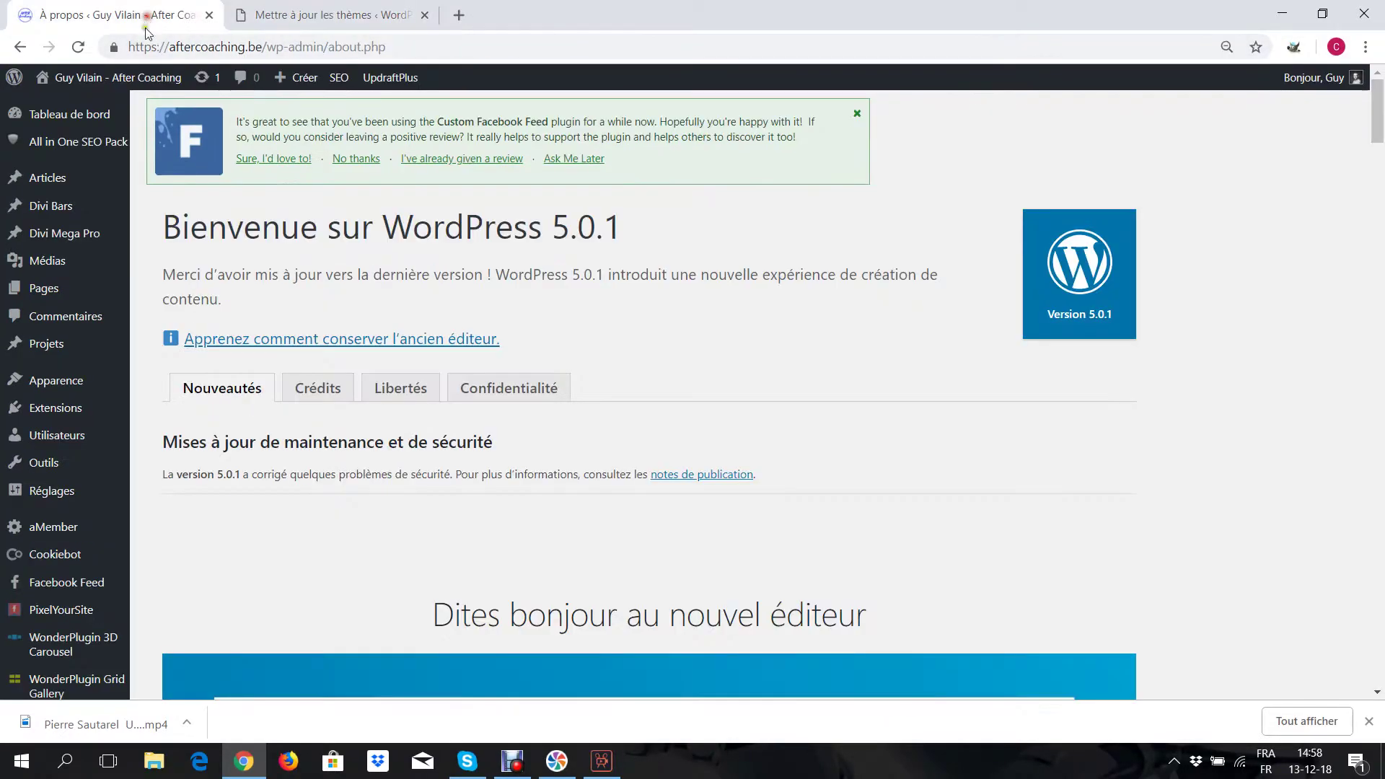
click(207, 50)
click(663, 345)
click(303, 22)
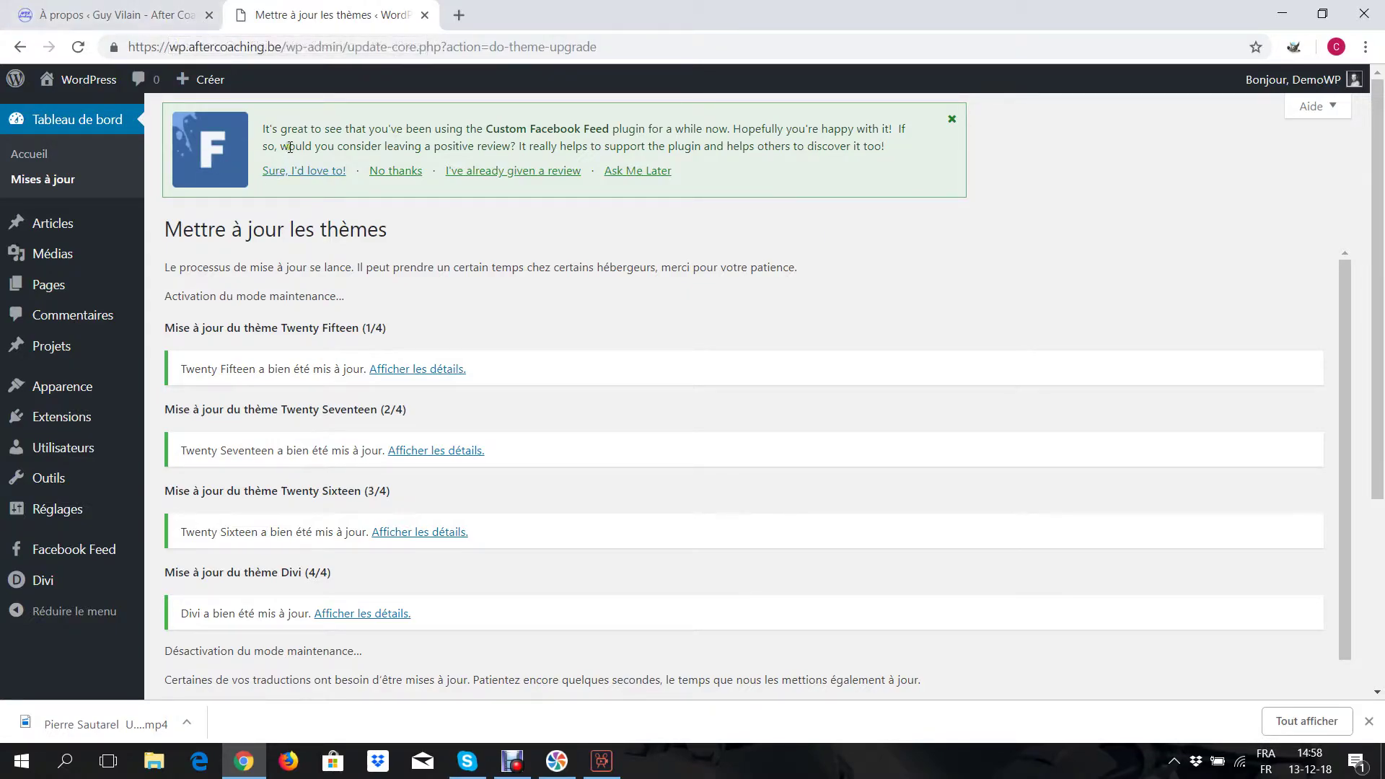
Switch to the After Coaching site's admin and open UpdraftPlus's backup and restore page (Sauvegarder / Restaurer).
click(163, 21)
mouse_move(392, 88)
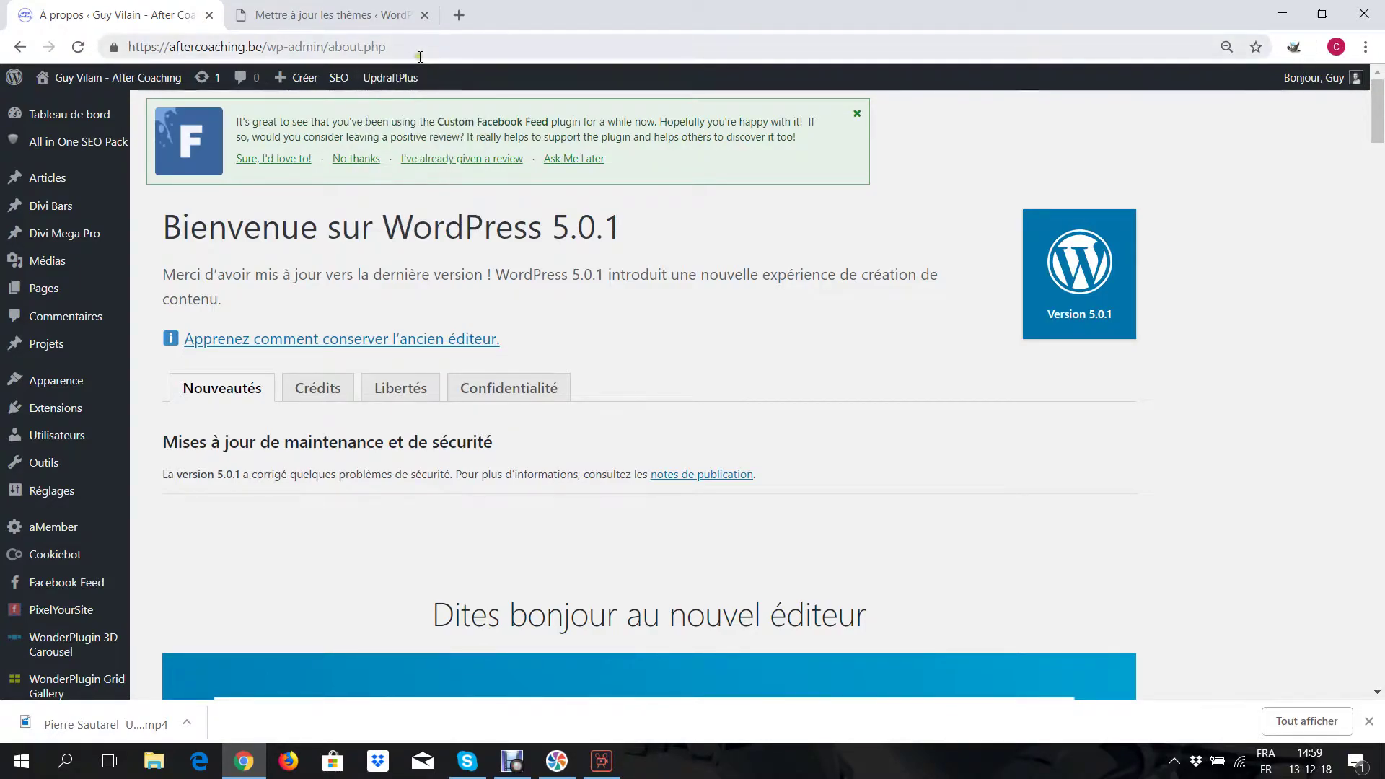
mouse_move(396, 81)
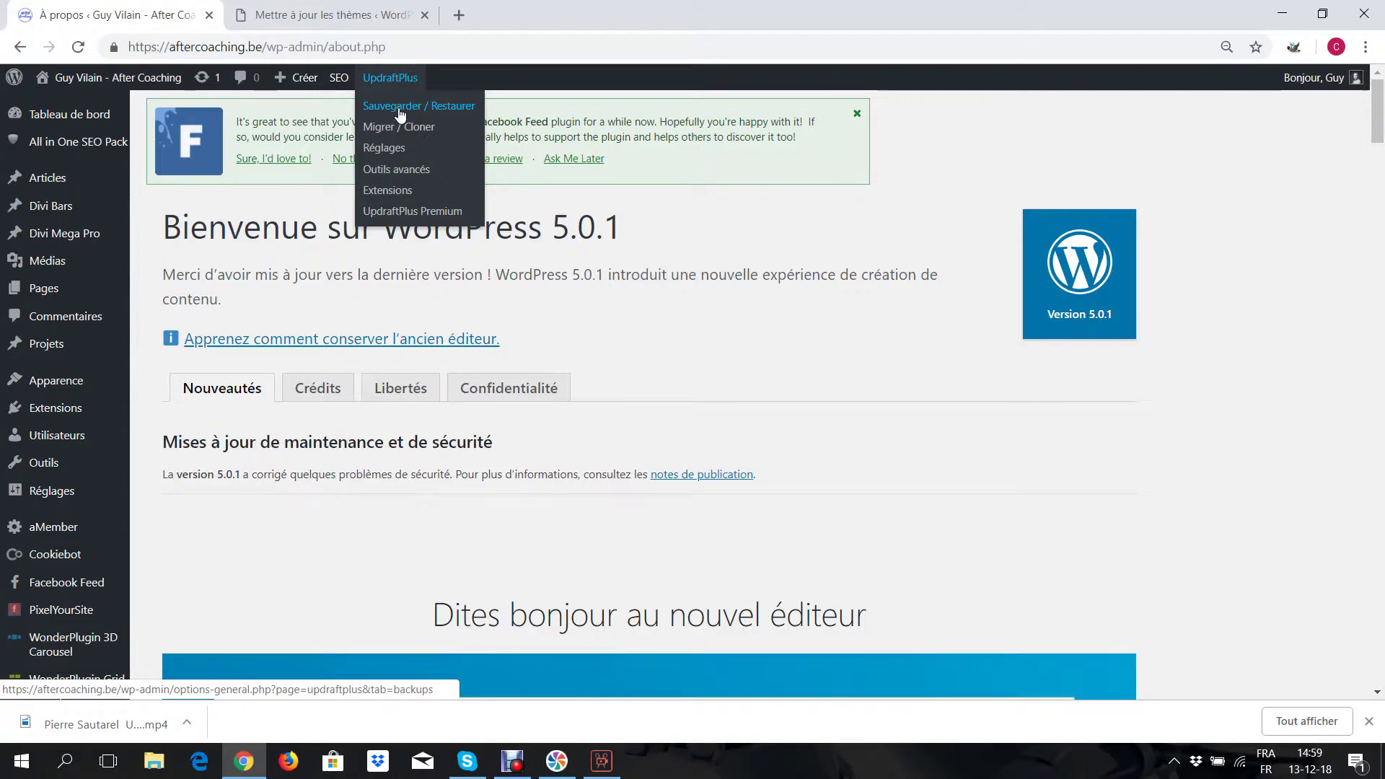
click(378, 21)
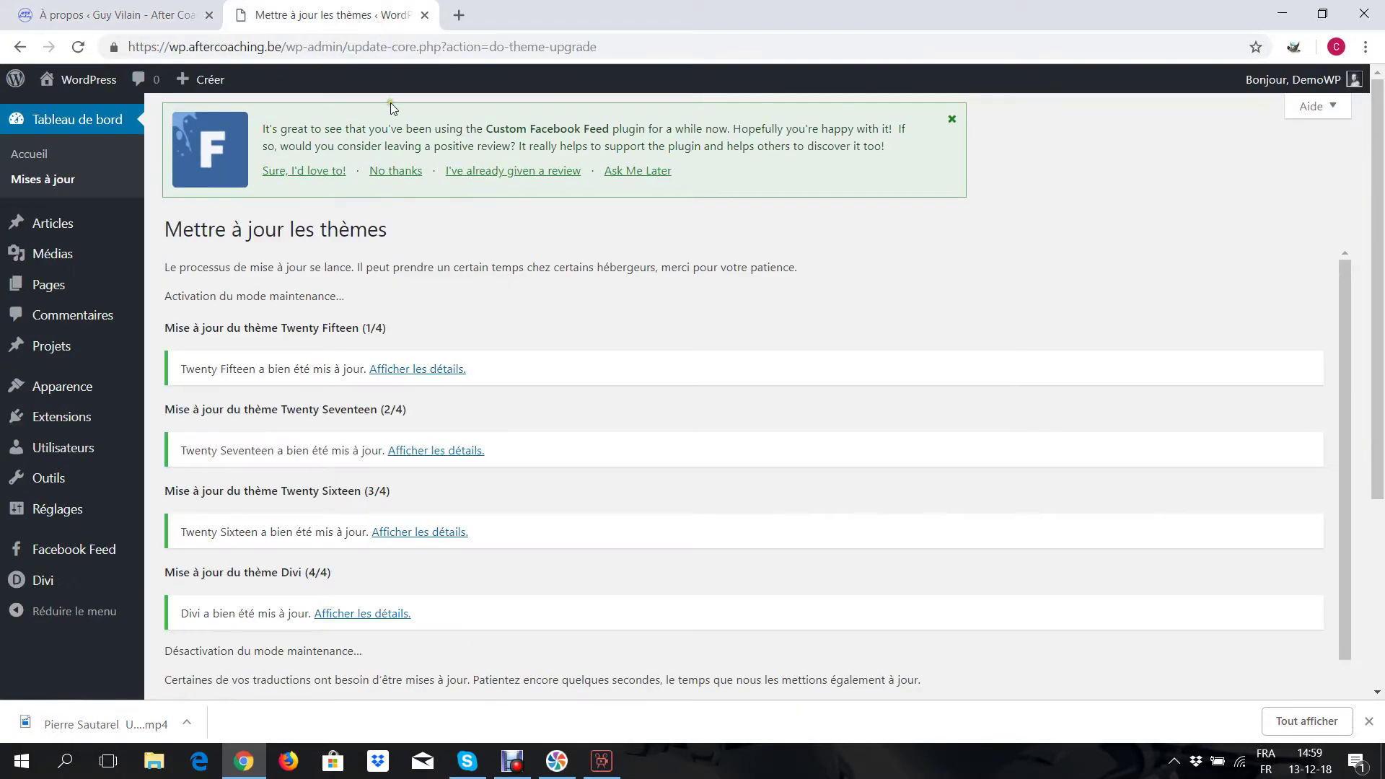
click(180, 23)
mouse_move(388, 88)
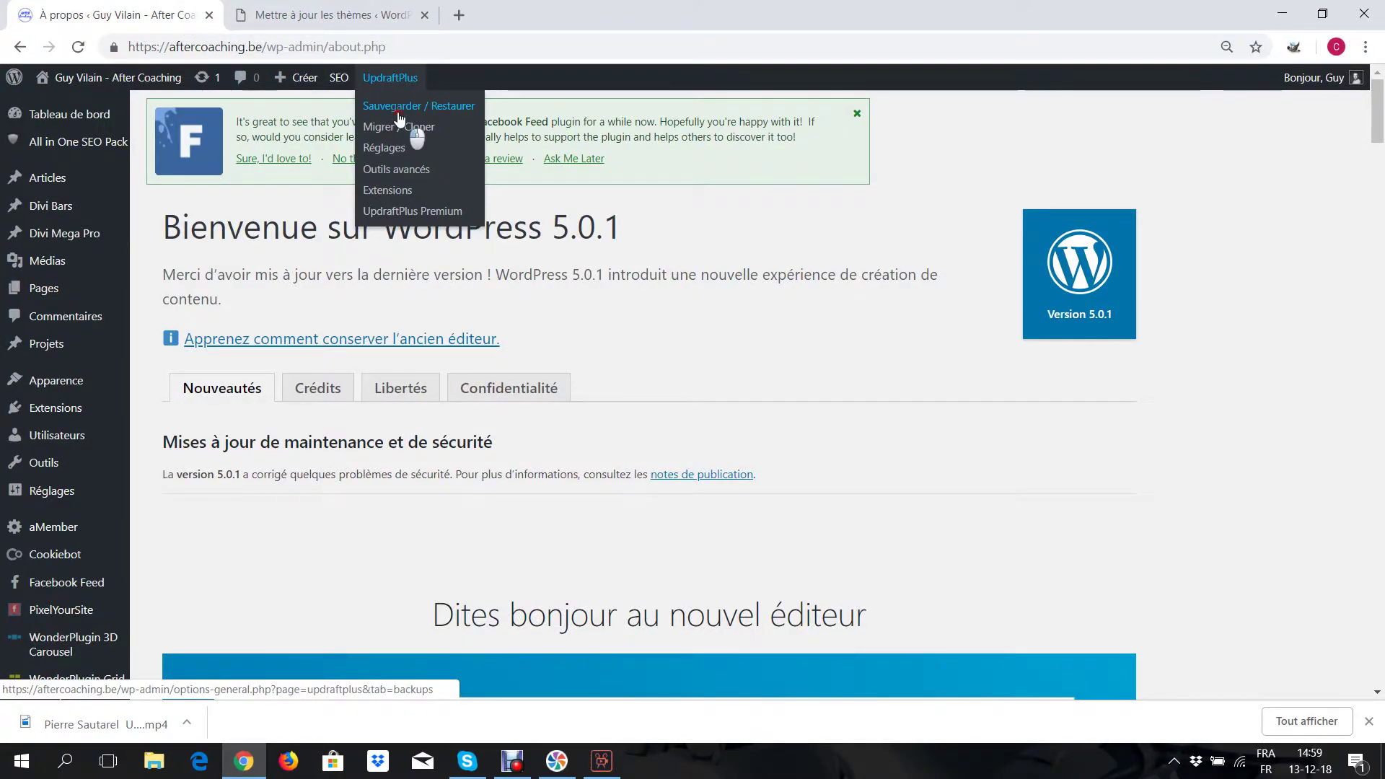
click(398, 115)
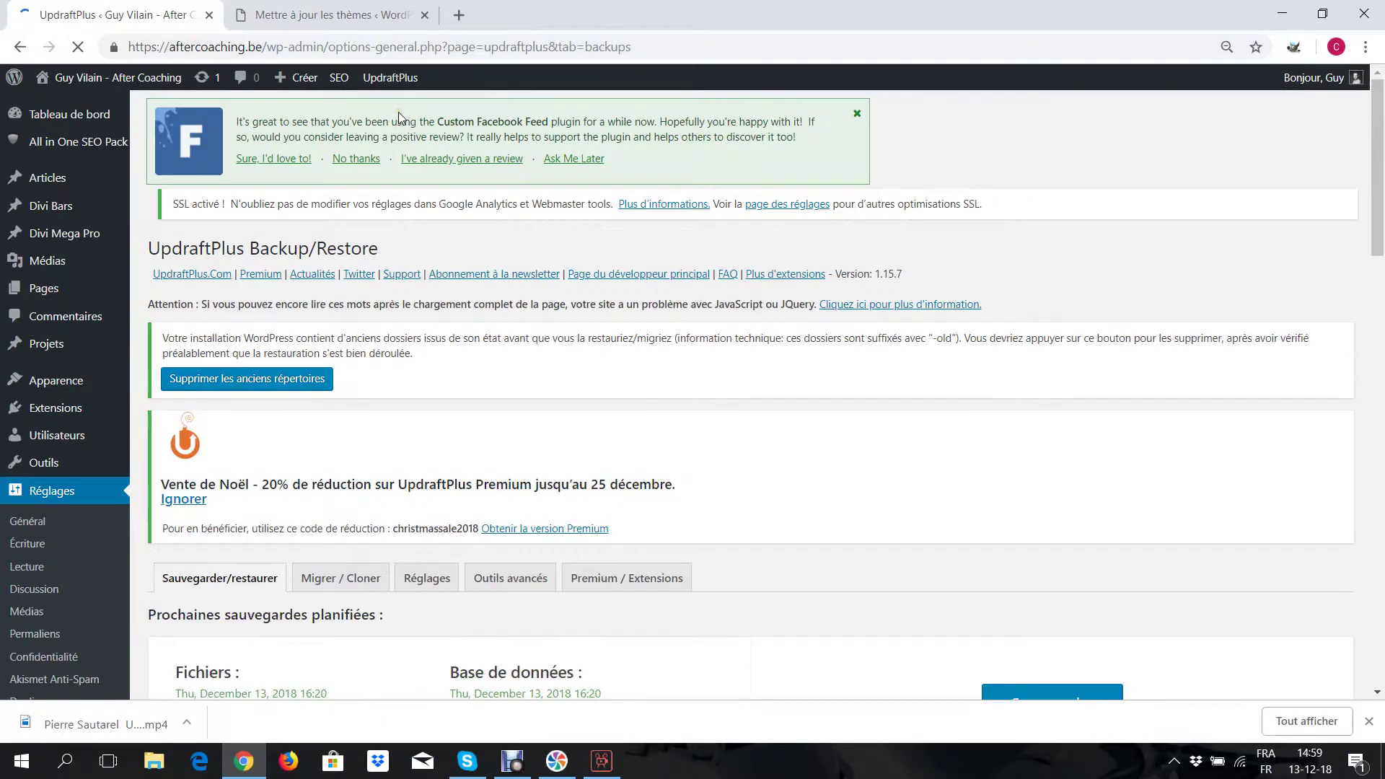
Examine the UpdraftPlus backup schedule and the list of existing backups, including their dates, remote storage and restore options.
scroll(692, 245, down, 4)
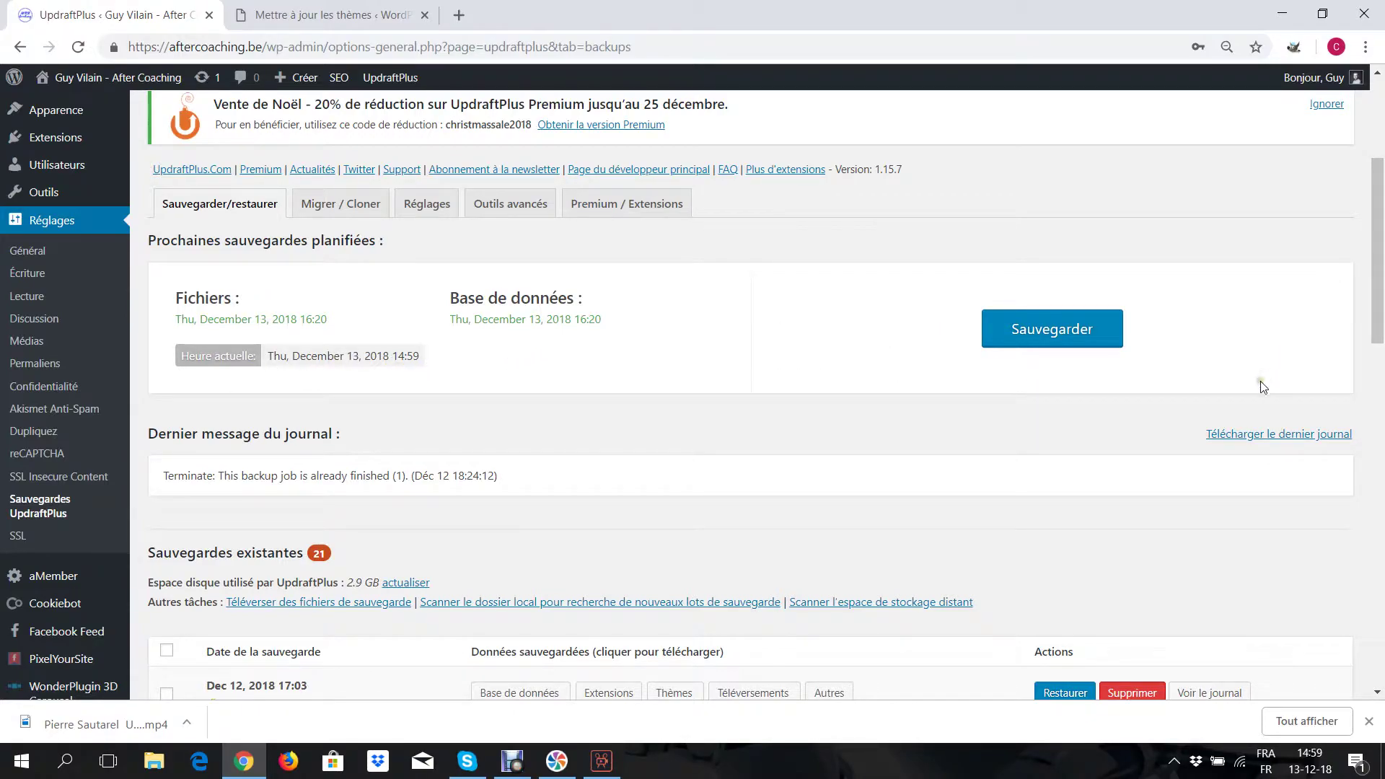
scroll(426, 469, down, 3)
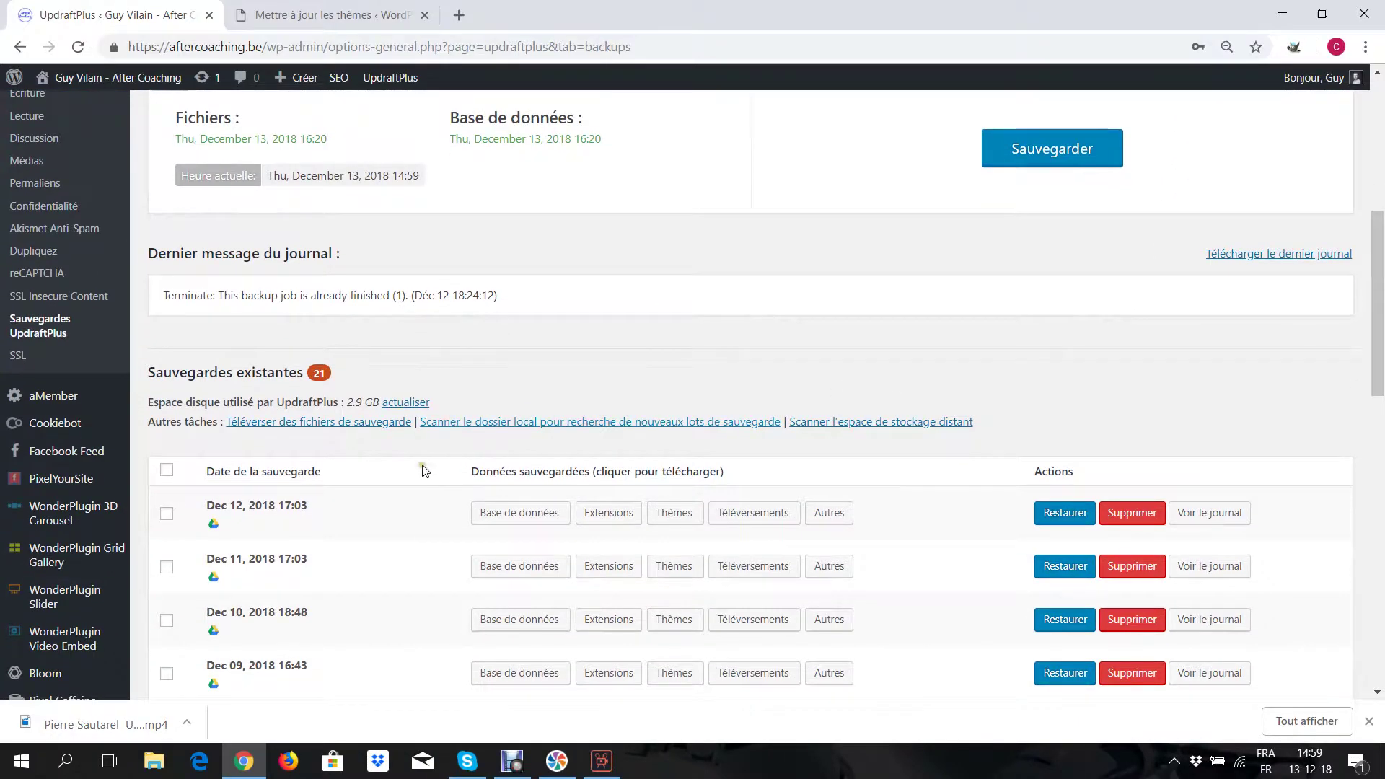
scroll(423, 469, down, 2)
scroll(374, 505, down, 11)
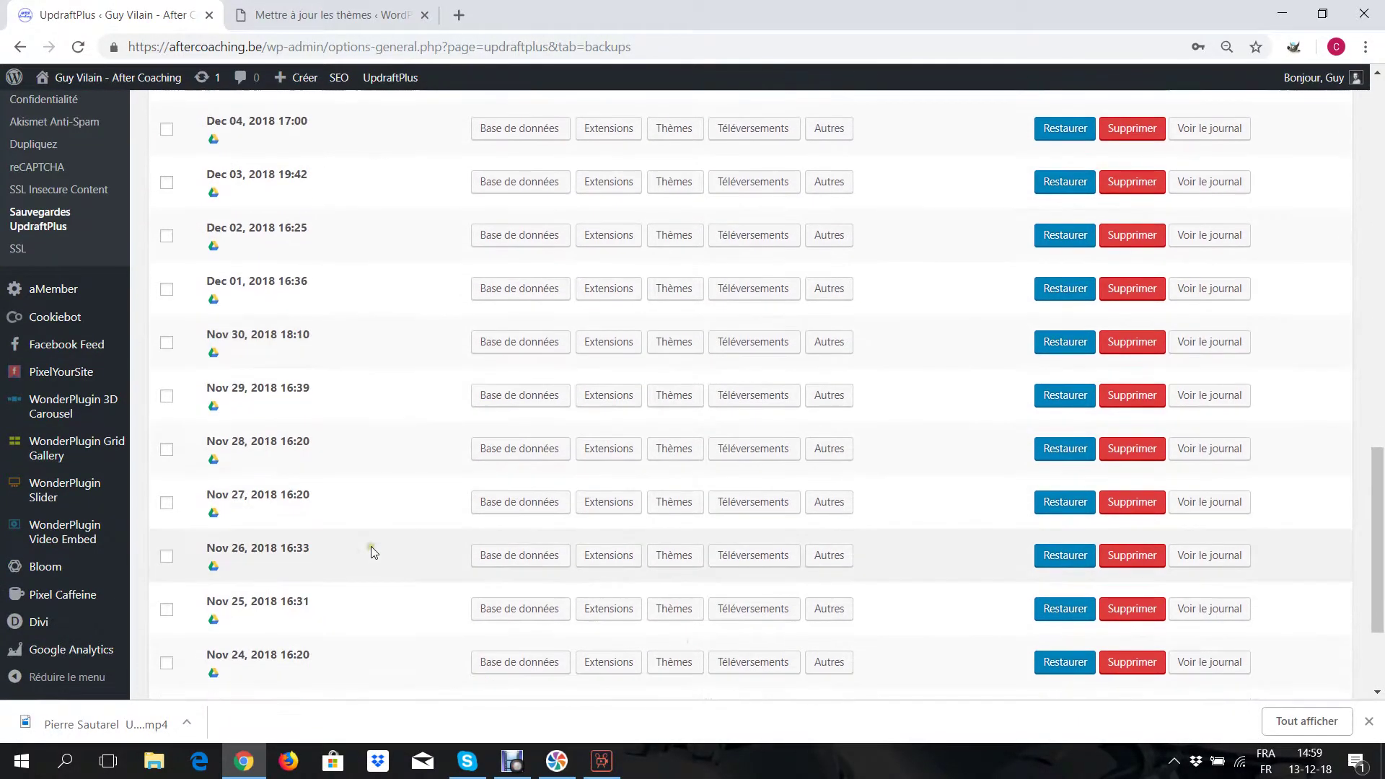
scroll(379, 505, up, 14)
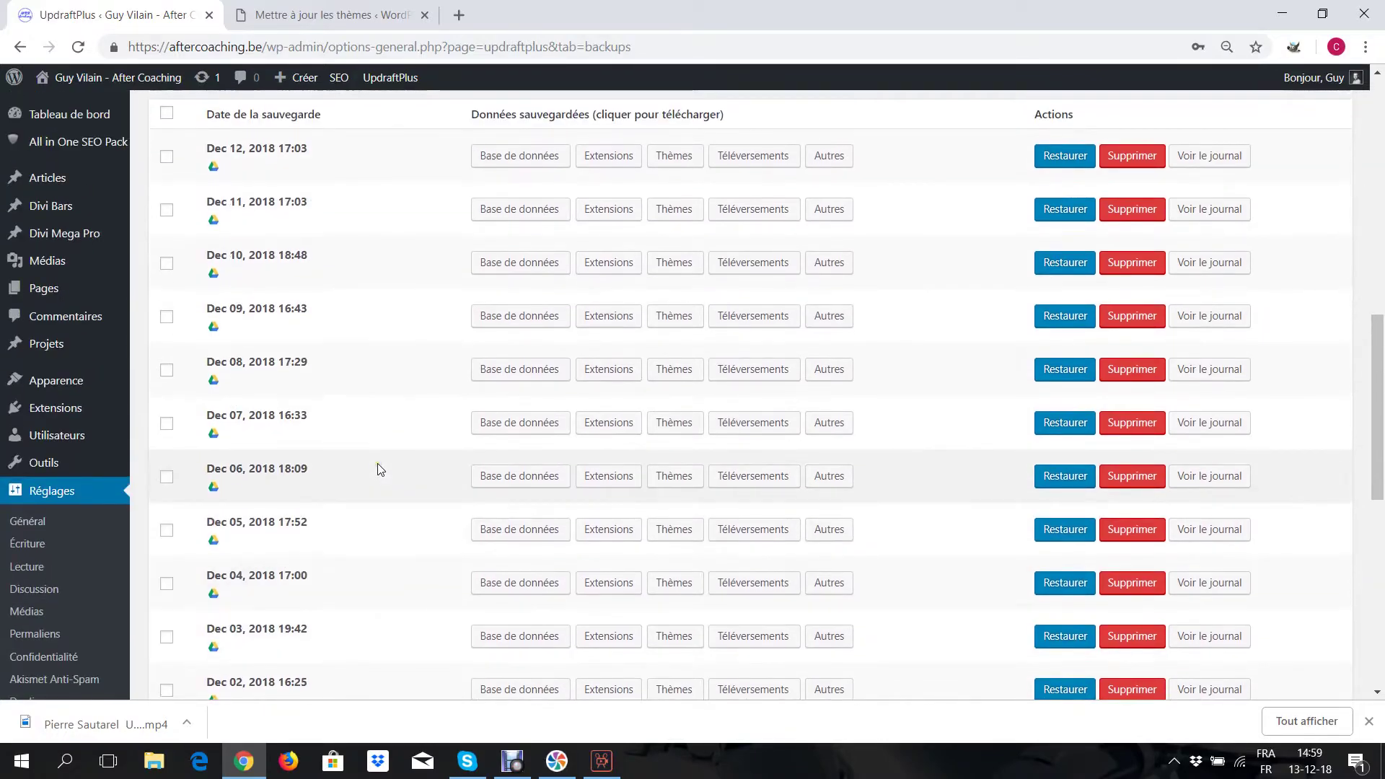
scroll(375, 473, down, 4)
scroll(379, 477, down, 10)
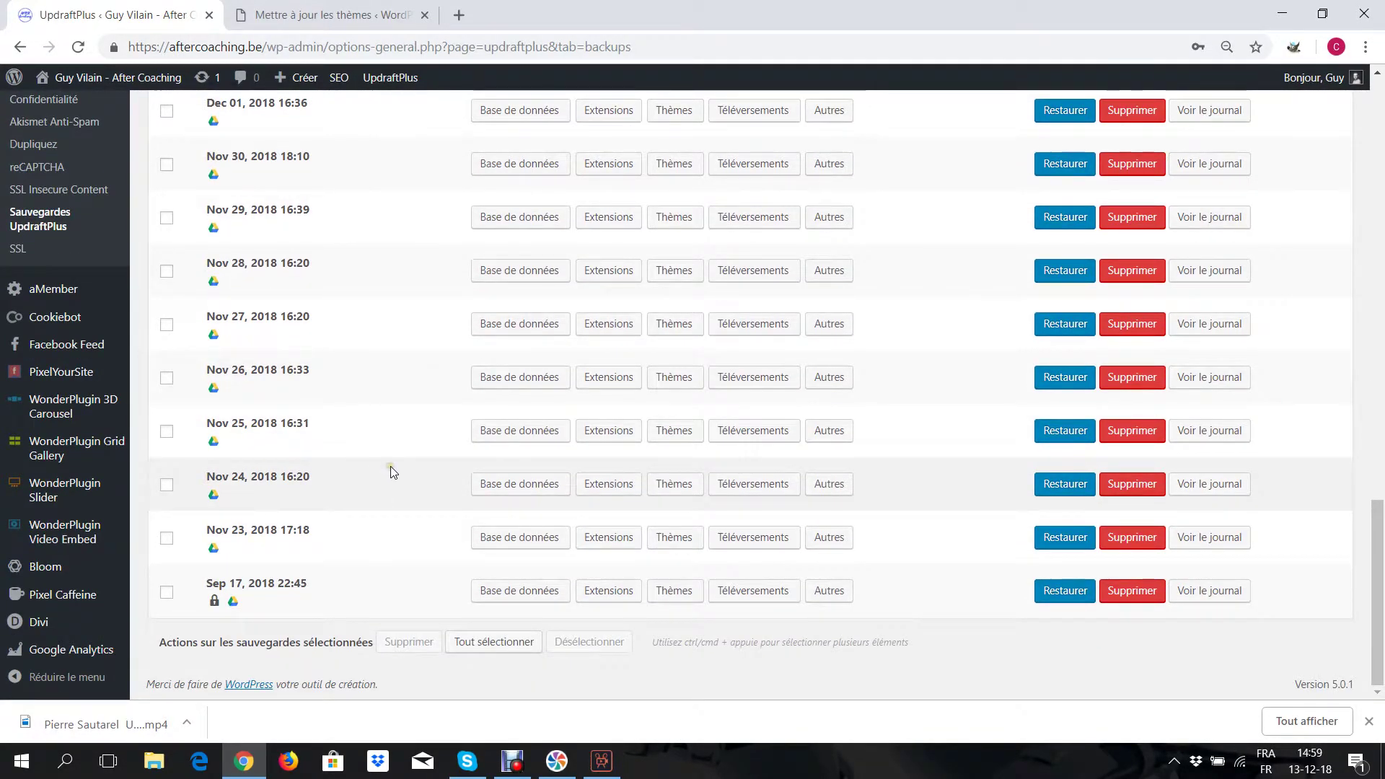
scroll(386, 478, up, 3)
scroll(389, 483, up, 10)
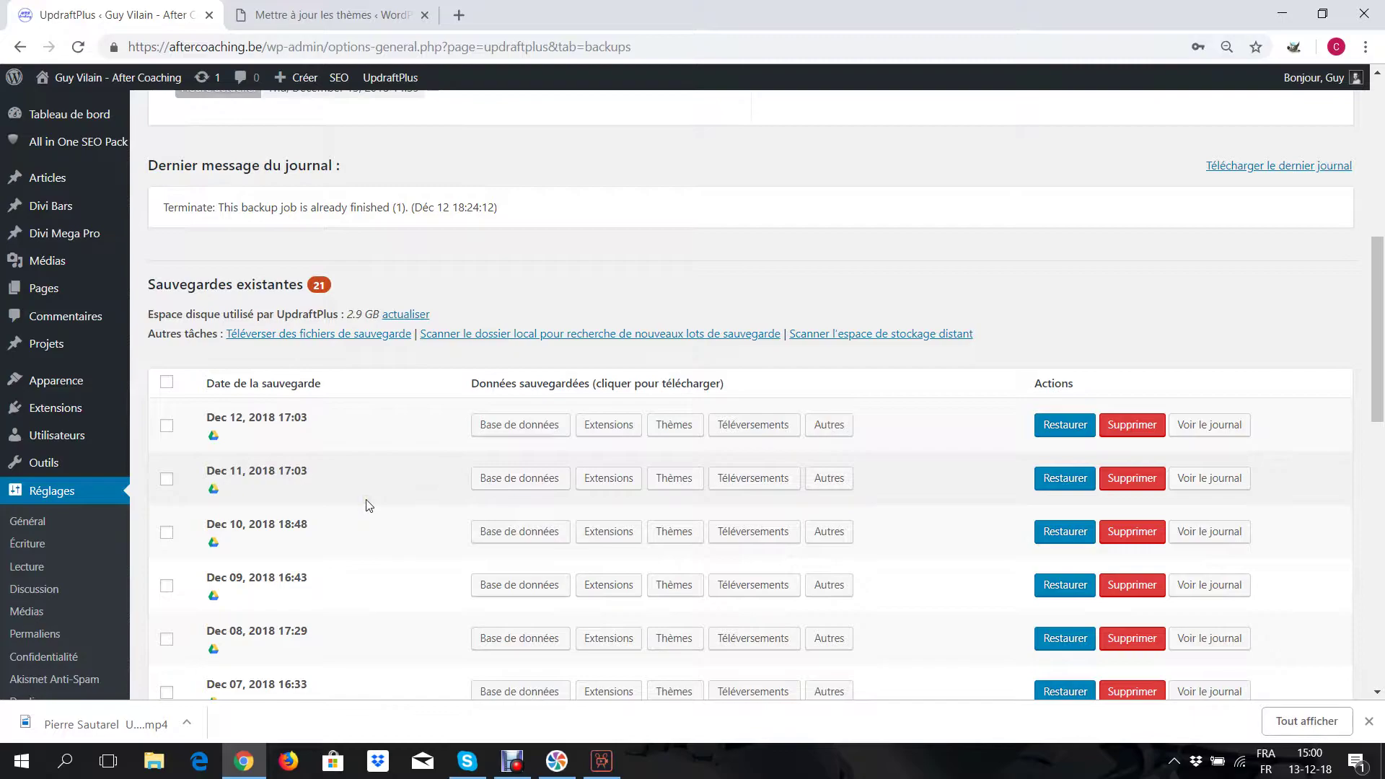
scroll(369, 505, down, 3)
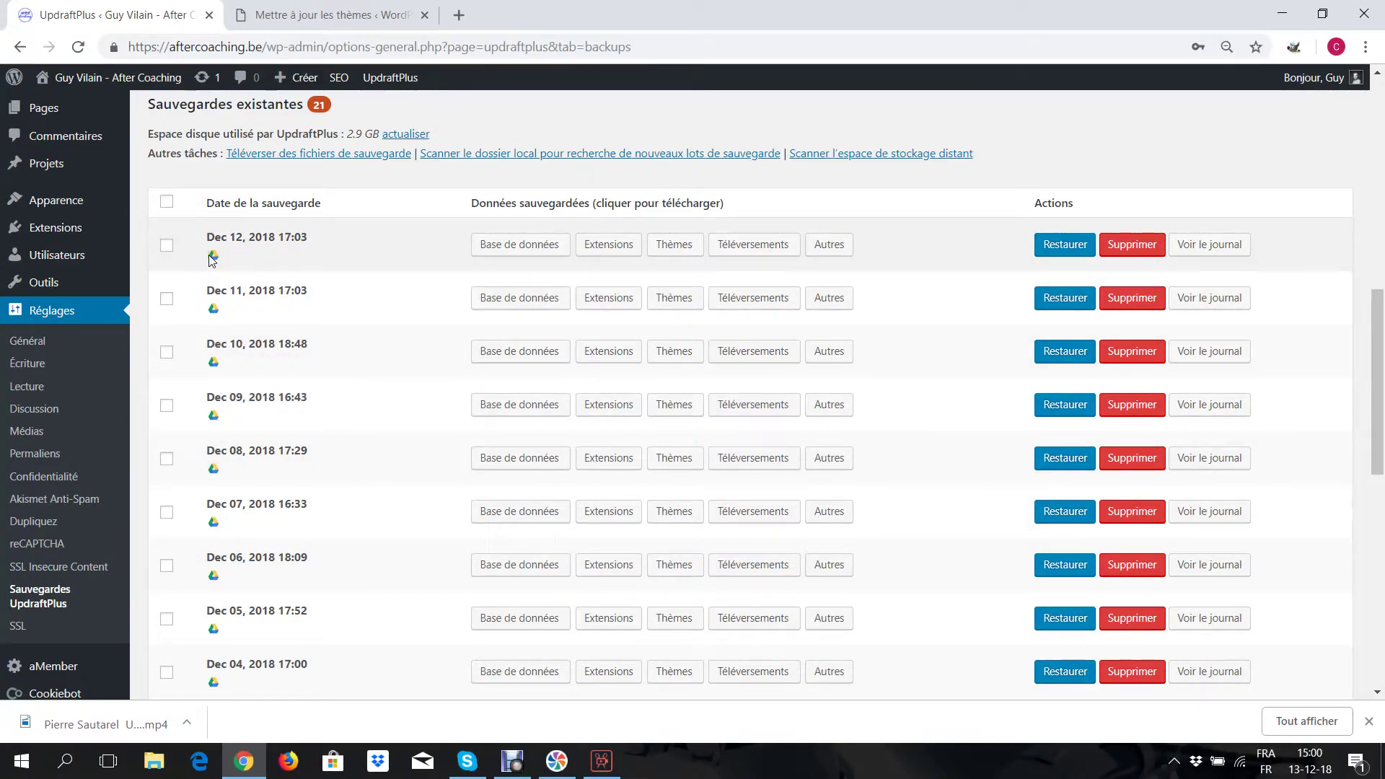
mouse_move(213, 260)
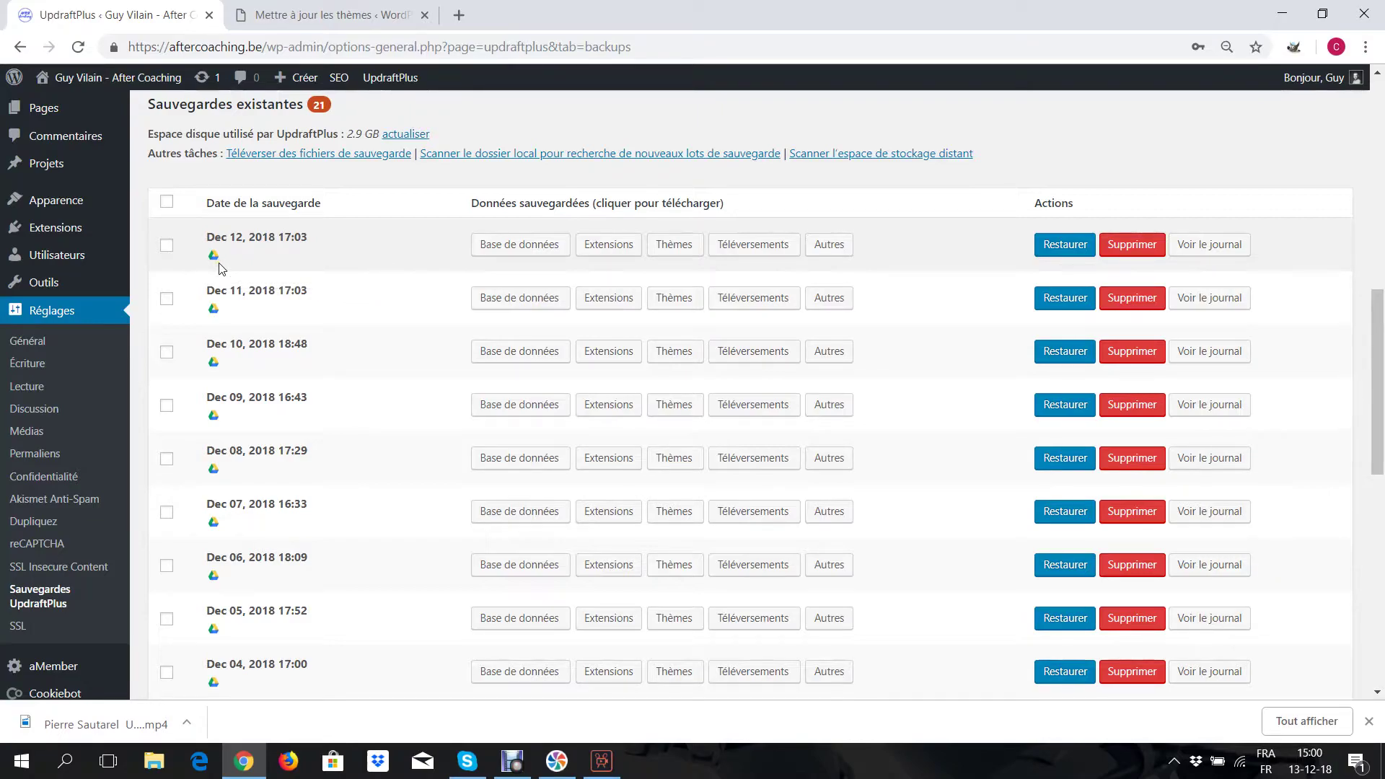
scroll(294, 315, up, 10)
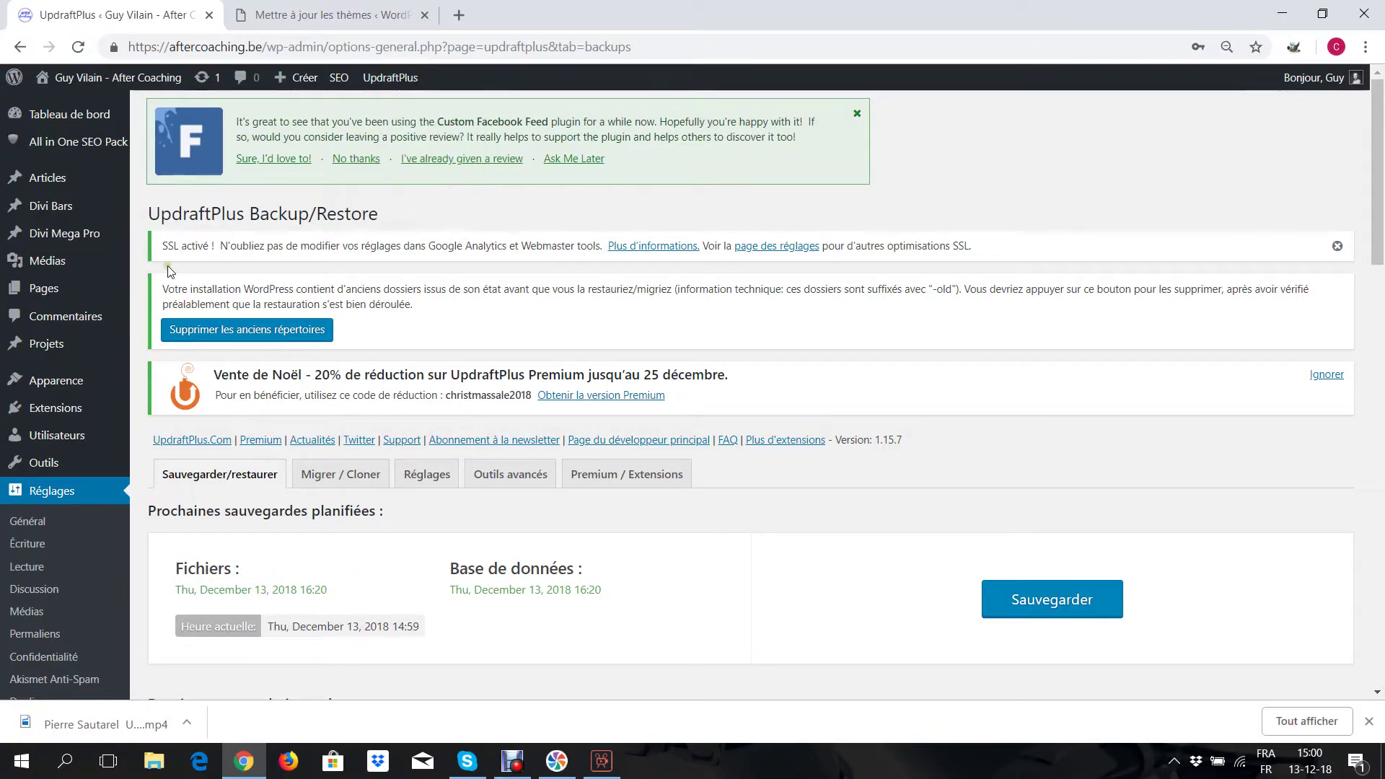
Search for UpdraftPlus among the extensions that can be added to the After Coaching site.
mouse_move(85, 405)
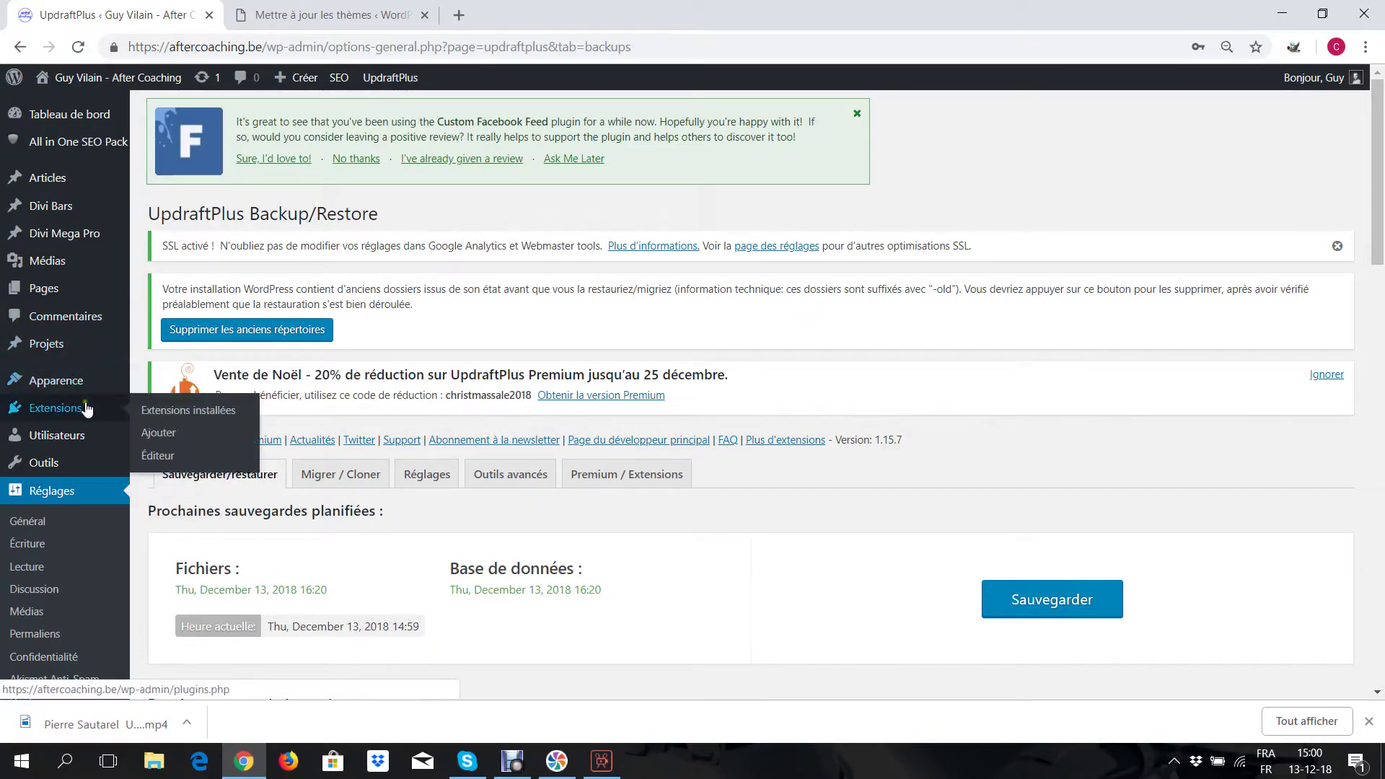
click(163, 437)
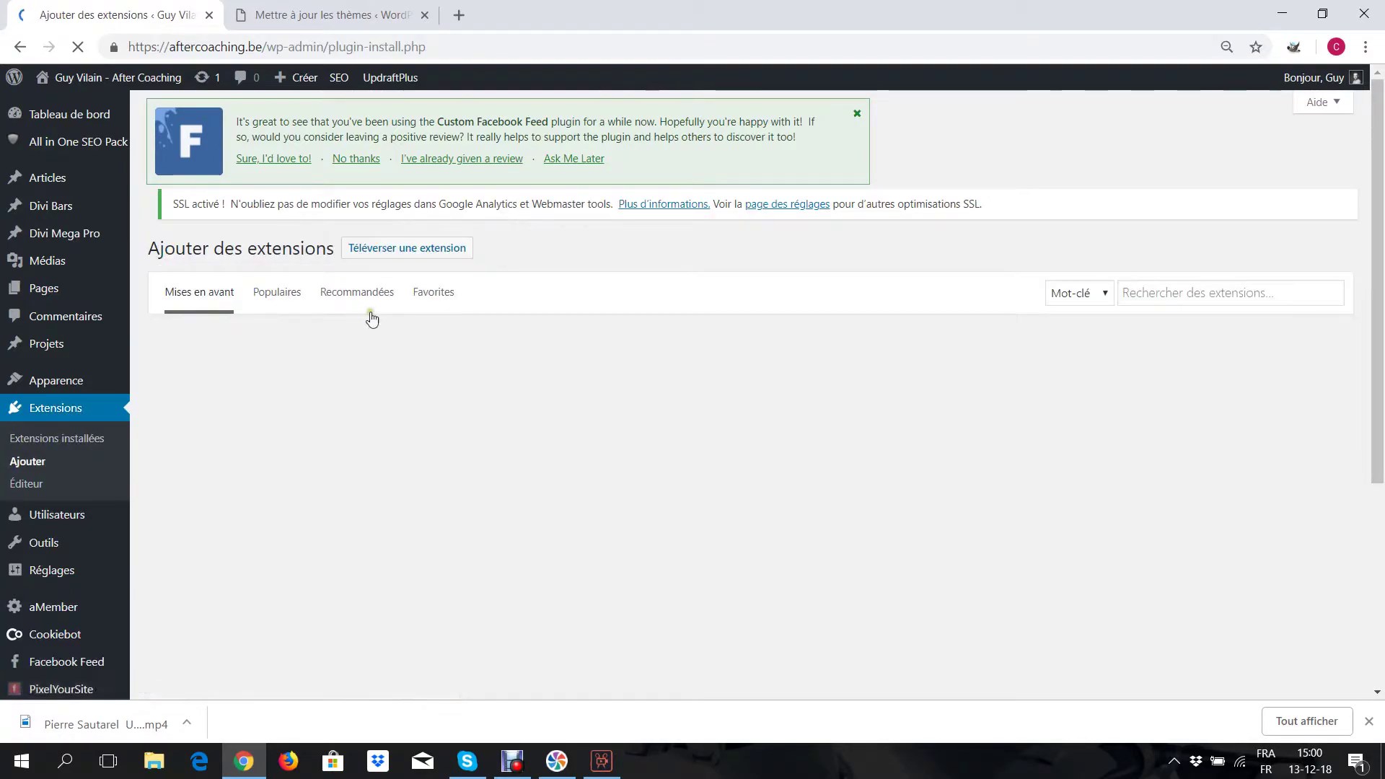
click(1210, 306)
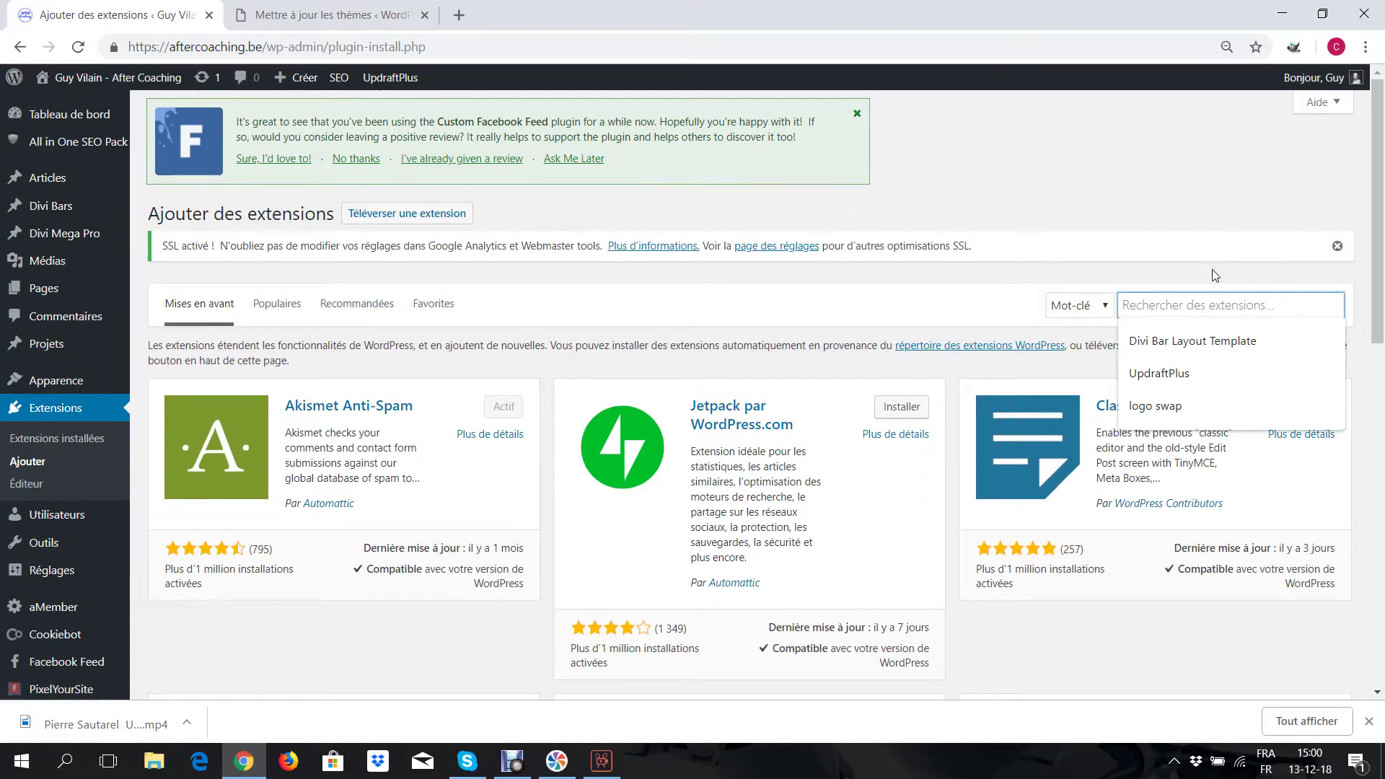
click(1212, 365)
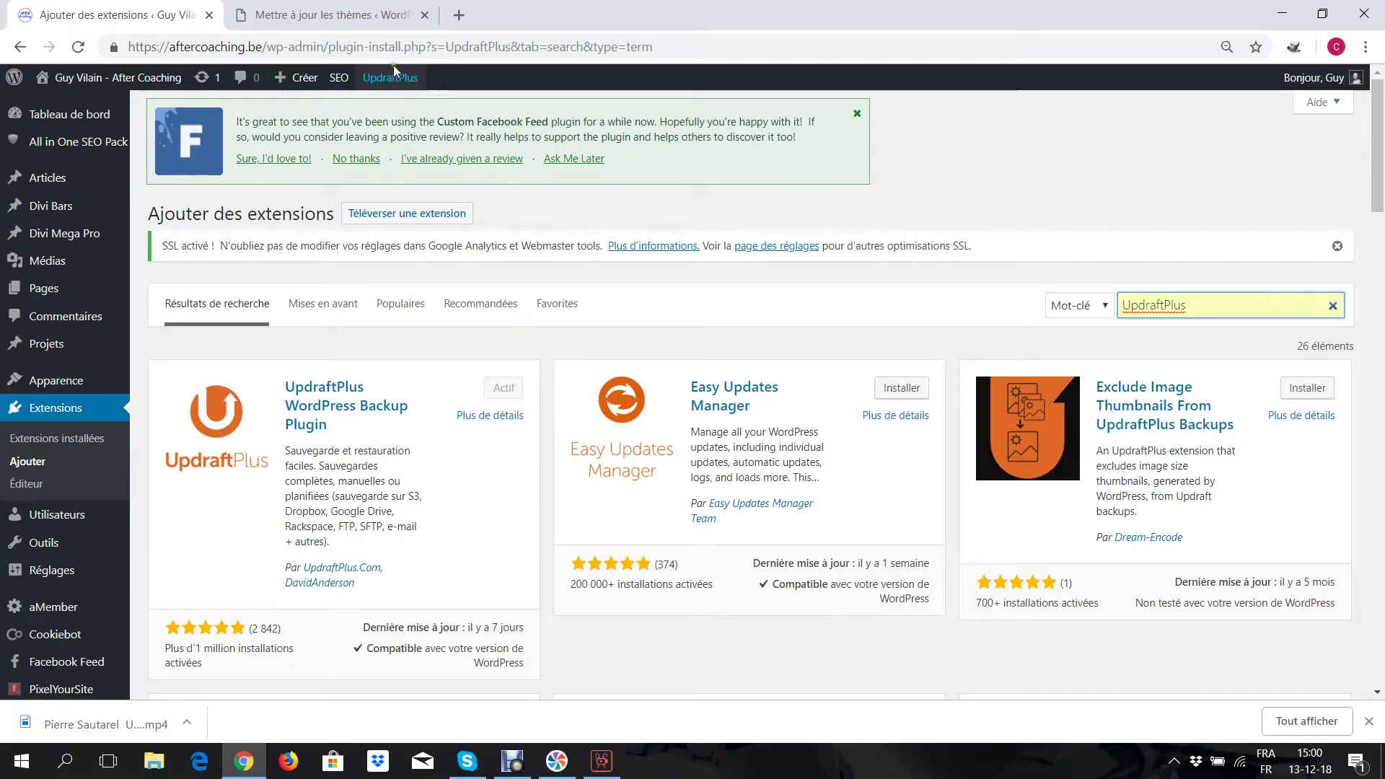
mouse_move(390, 78)
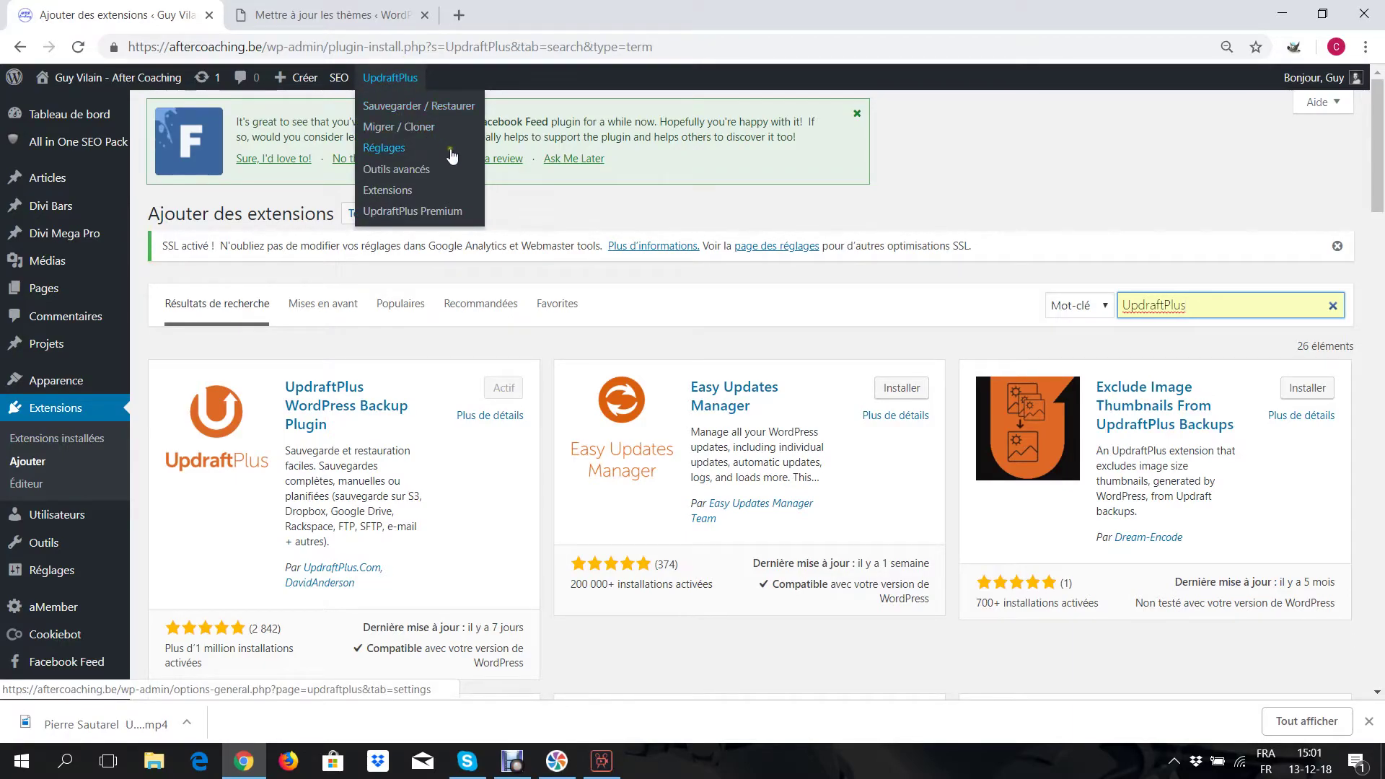
Return to the demo site's admin and open its main dashboard (Tableau de bord).
click(335, 16)
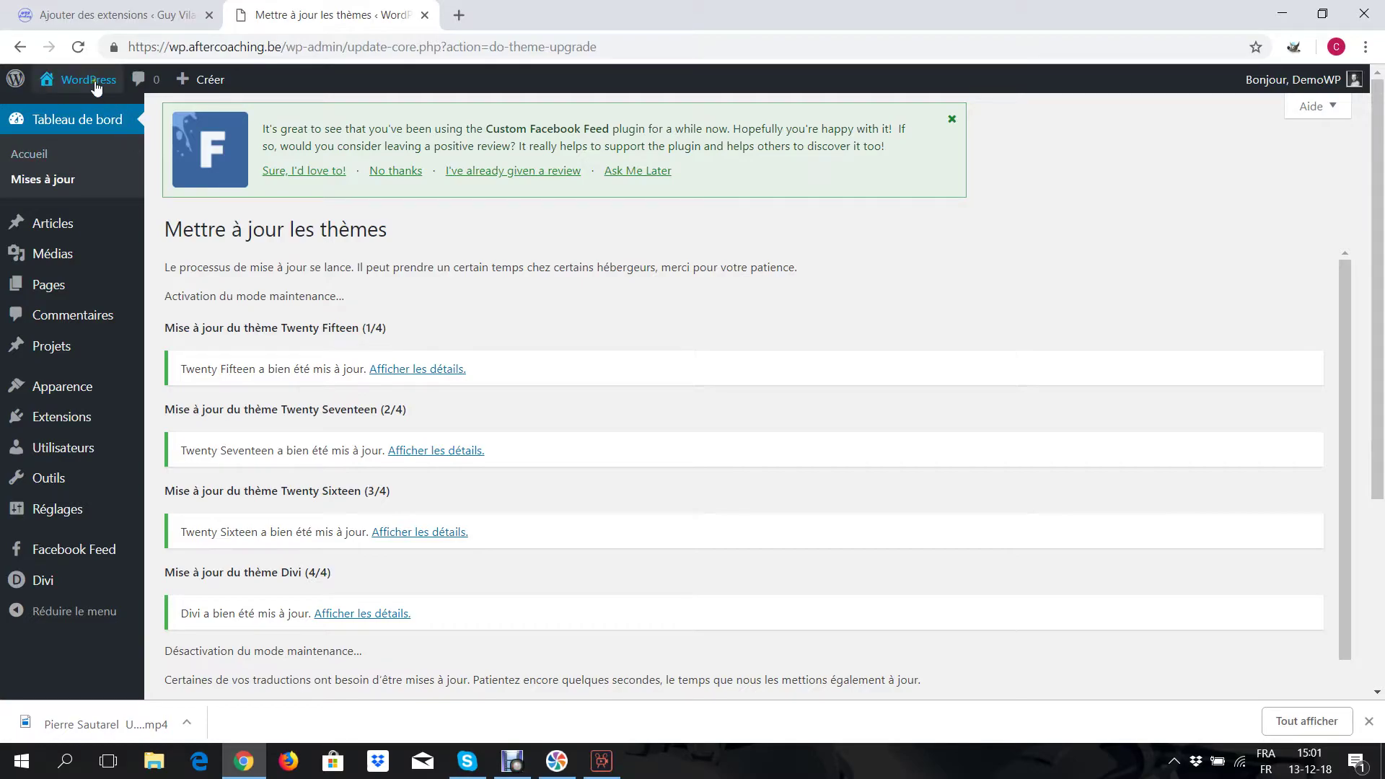
mouse_move(87, 80)
click(73, 124)
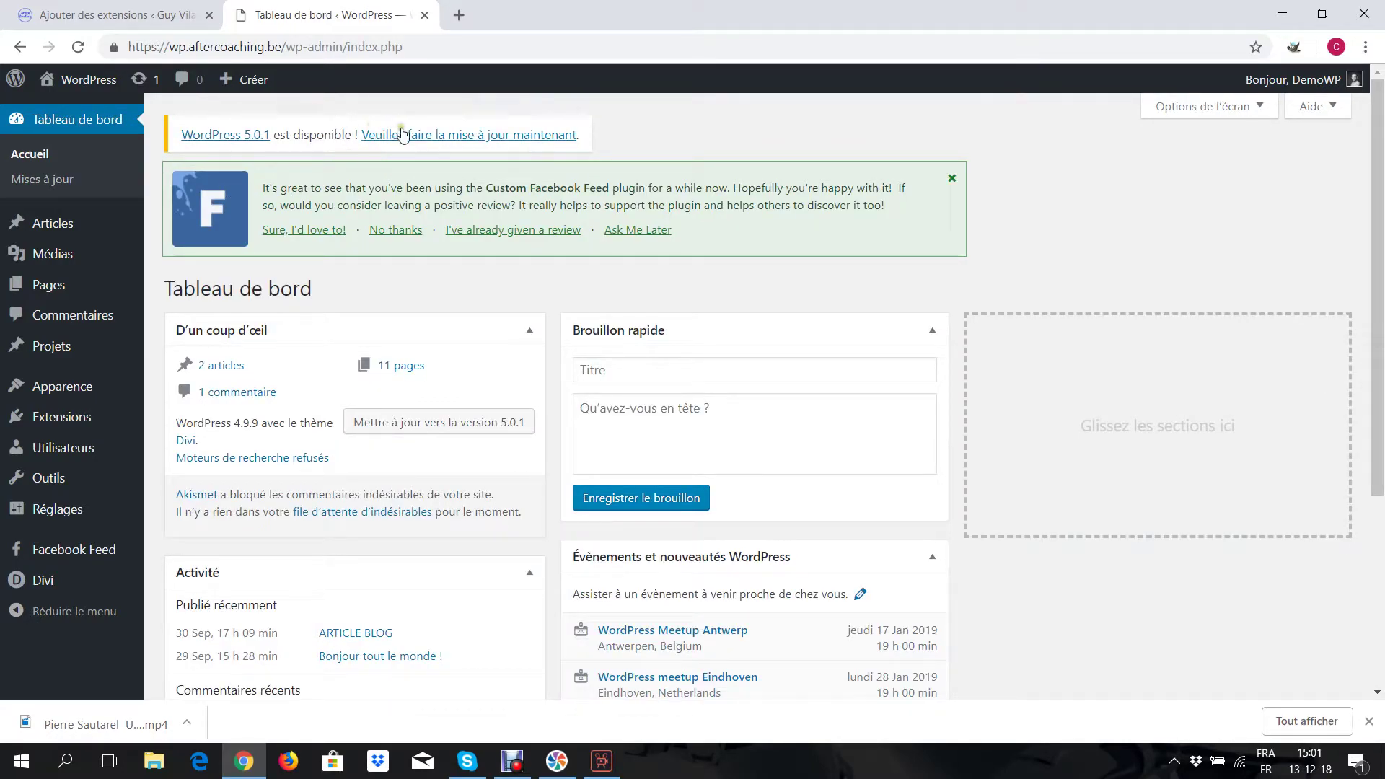
Update WordPress to version 5.0.1–fr_FR and look over the new version's welcome page.
click(475, 145)
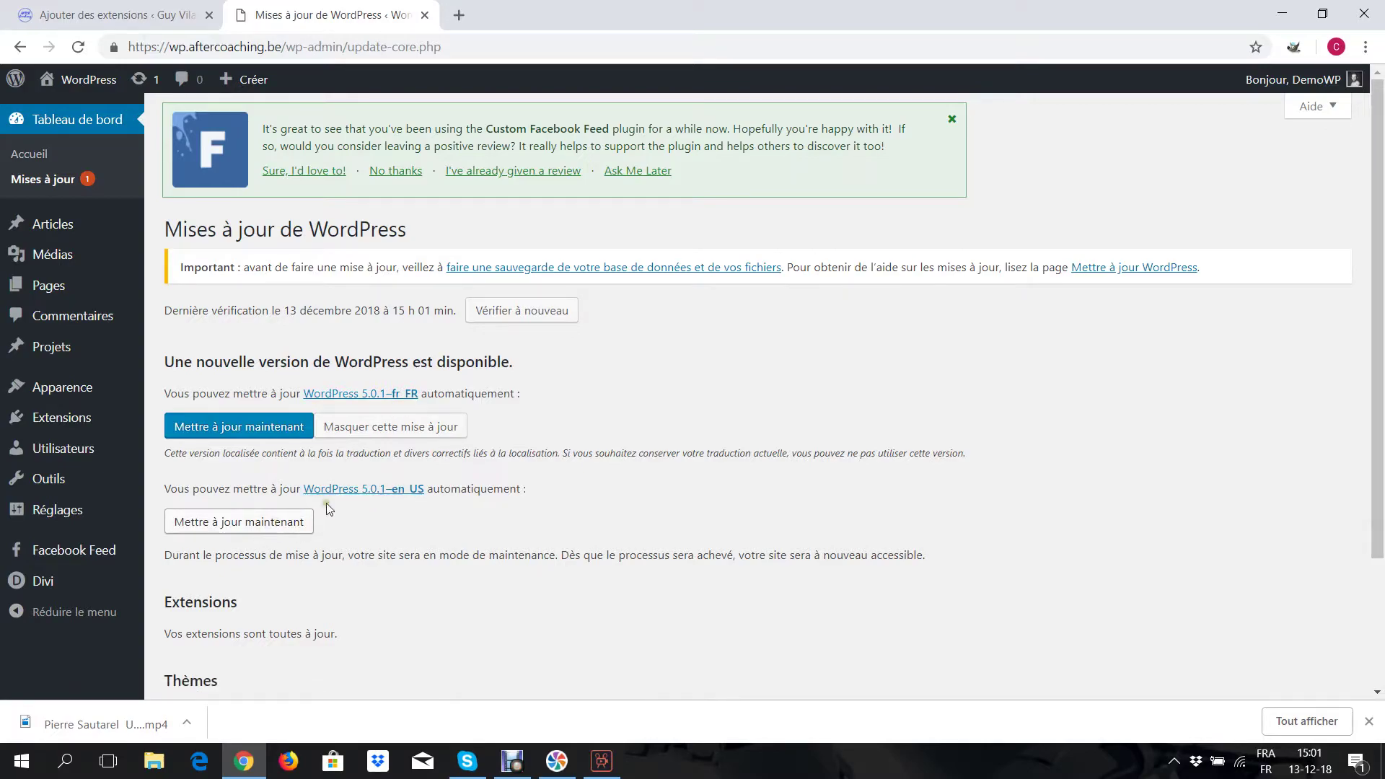
click(265, 431)
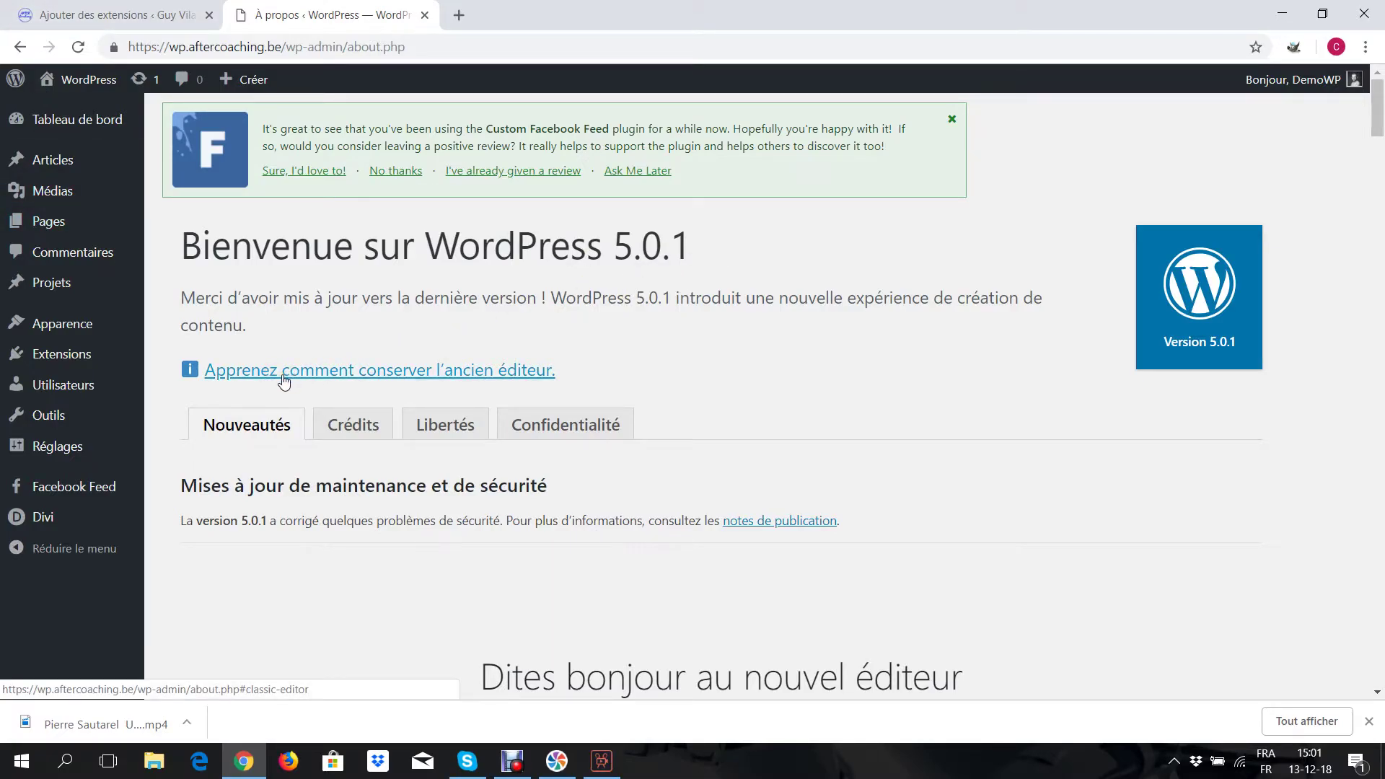
scroll(283, 381, down, 4)
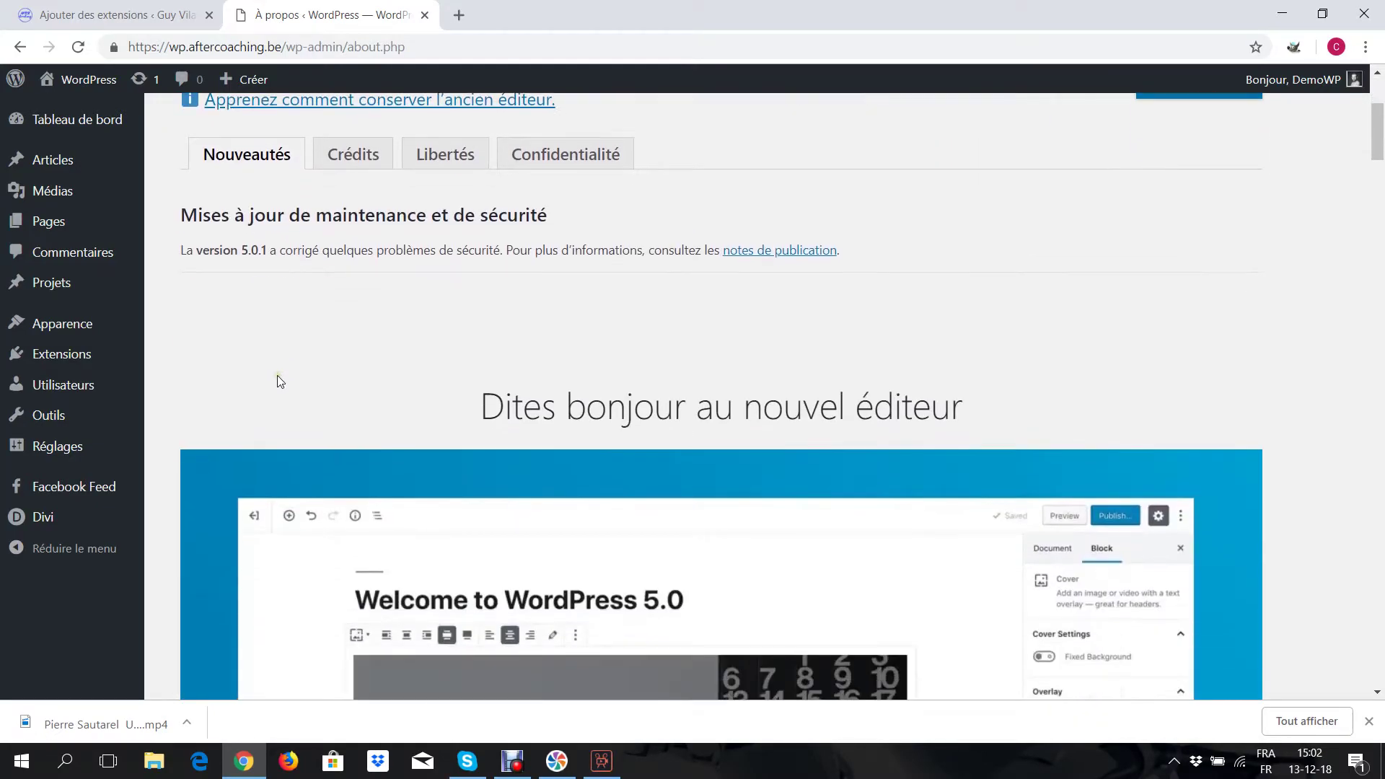
scroll(277, 375, up, 4)
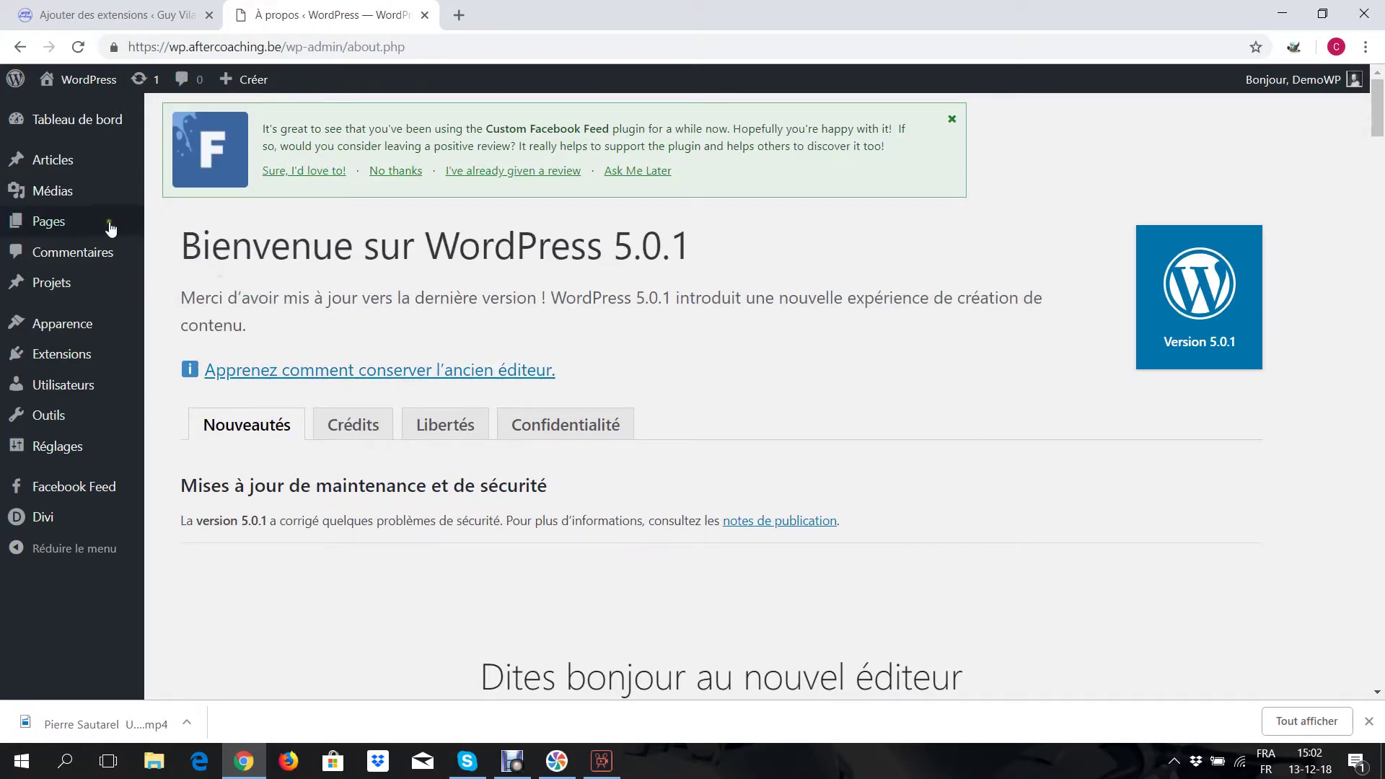
Start a new page in the block editor and dismiss its welcome tip.
mouse_move(127, 227)
click(177, 250)
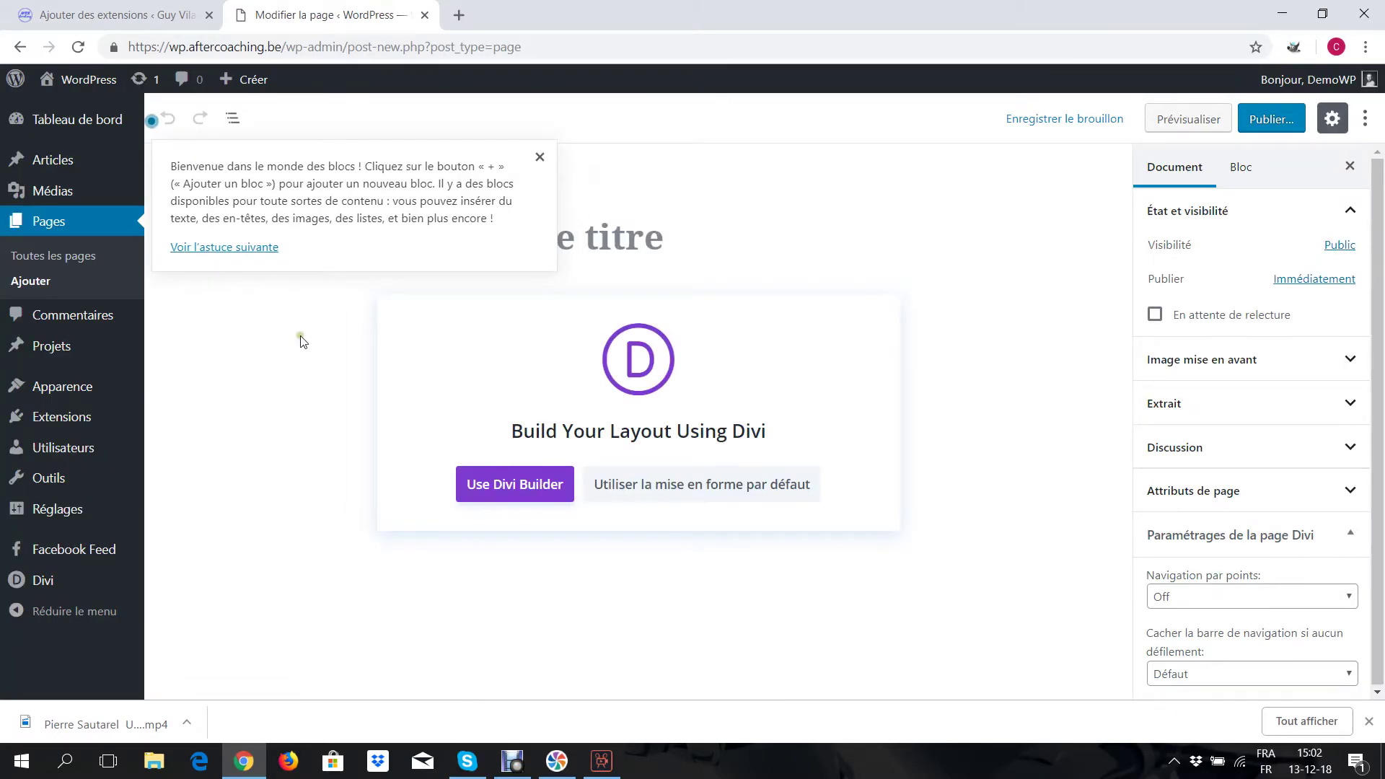
click(541, 156)
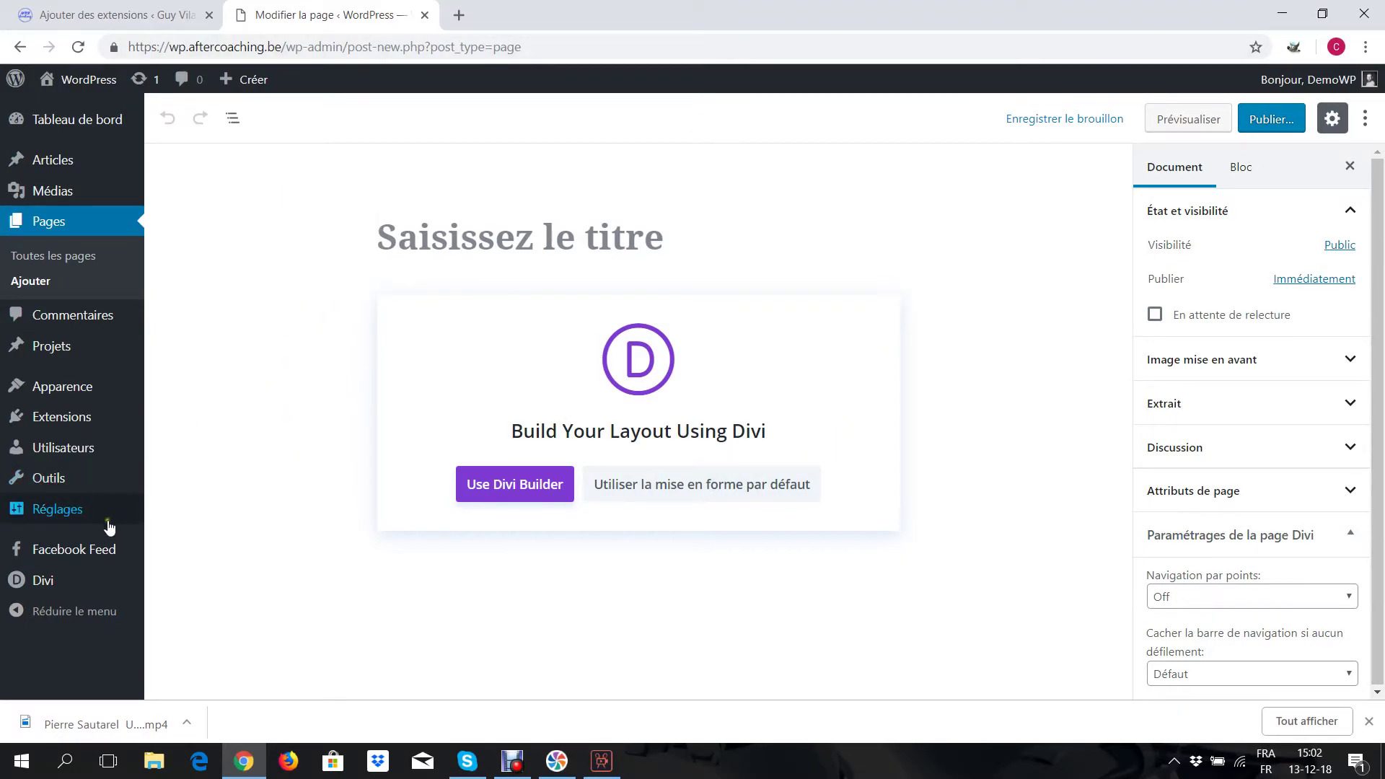
In Divi's advanced builder options, enable local style declaration, the latest Divi Builder experience and the Classic Editor, and save the changes.
mouse_move(80, 577)
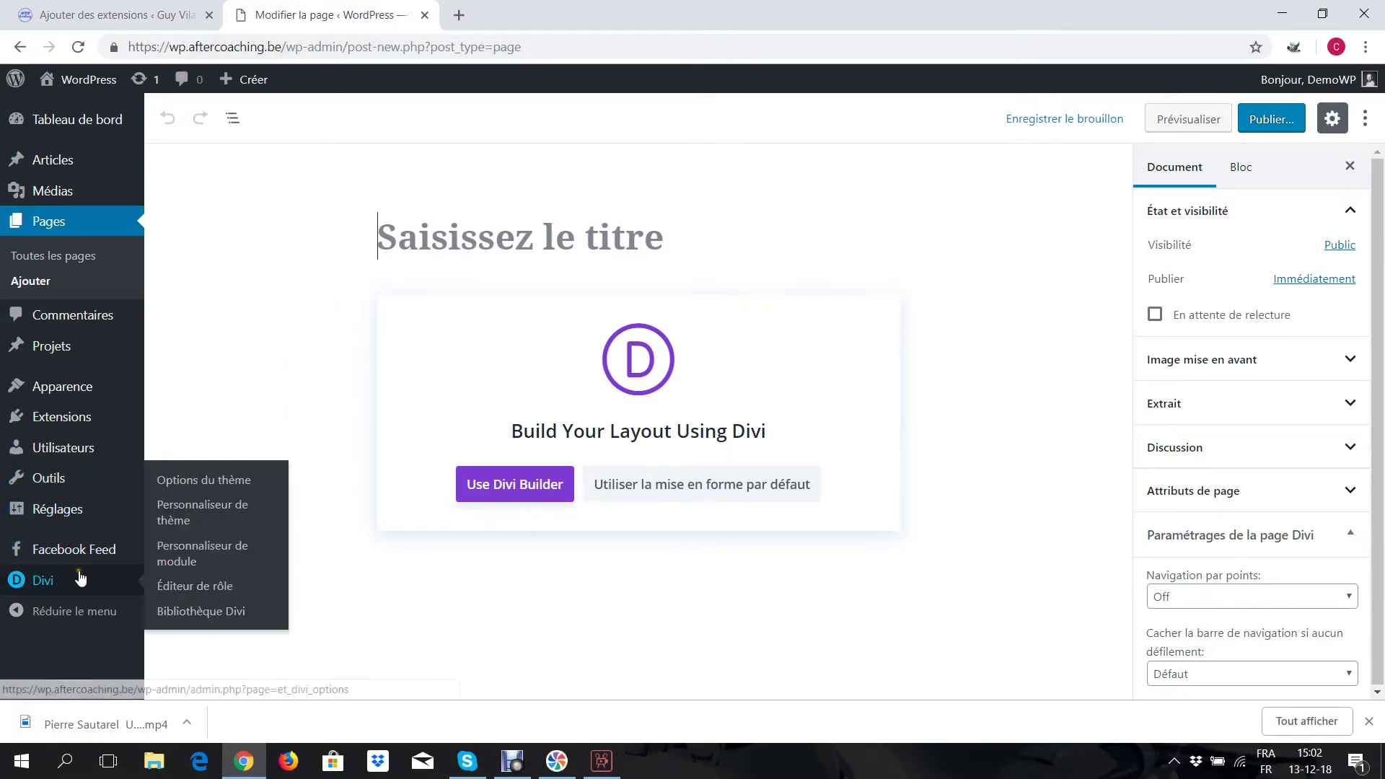
click(212, 479)
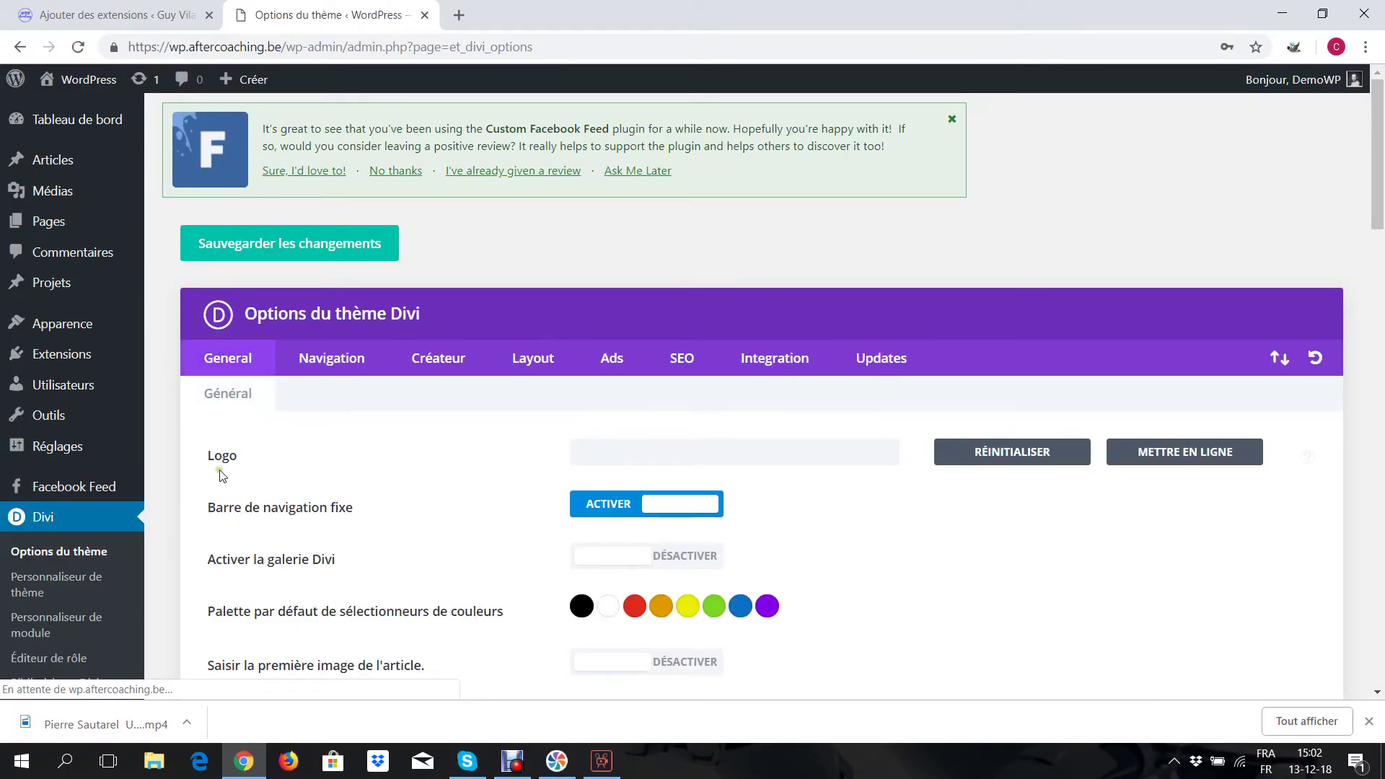
click(435, 369)
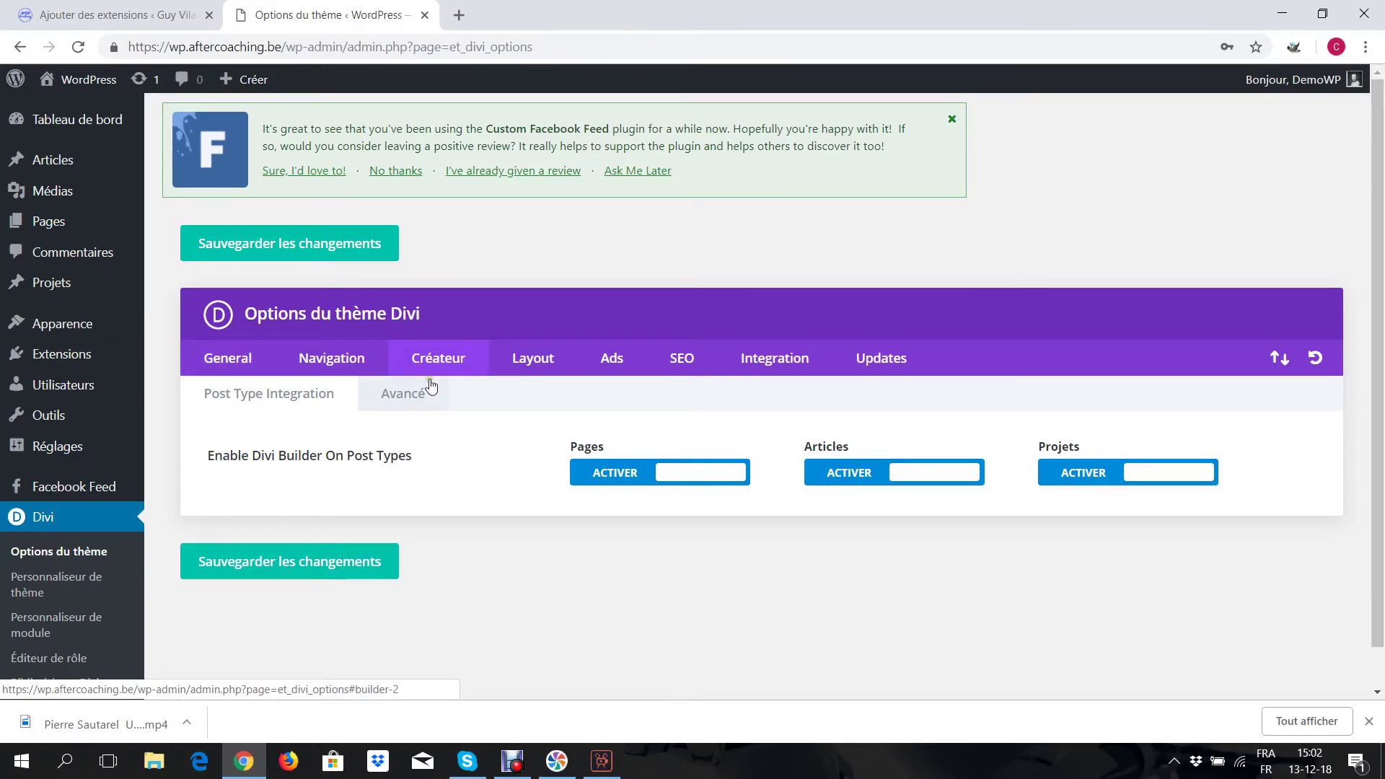
click(403, 394)
scroll(516, 357, down, 1)
scroll(518, 349, down, 1)
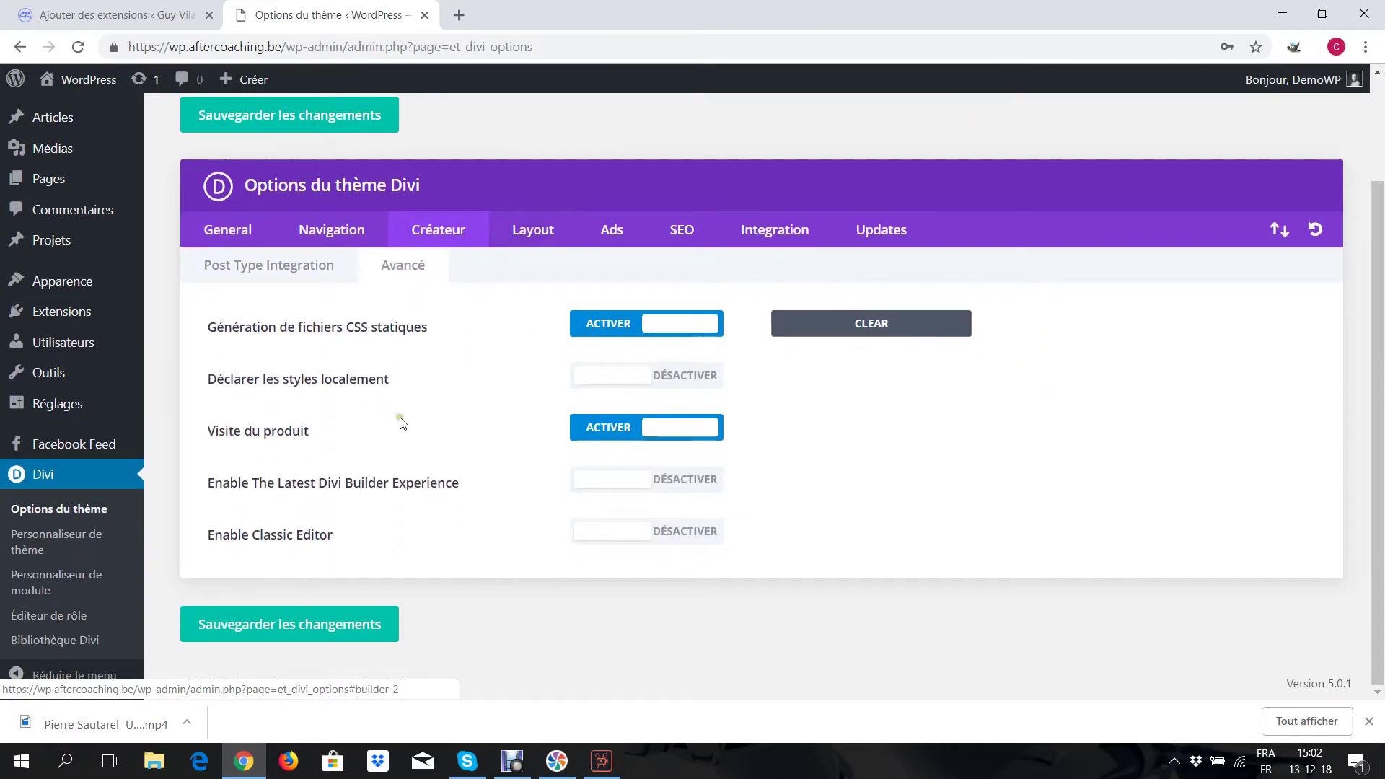
click(637, 383)
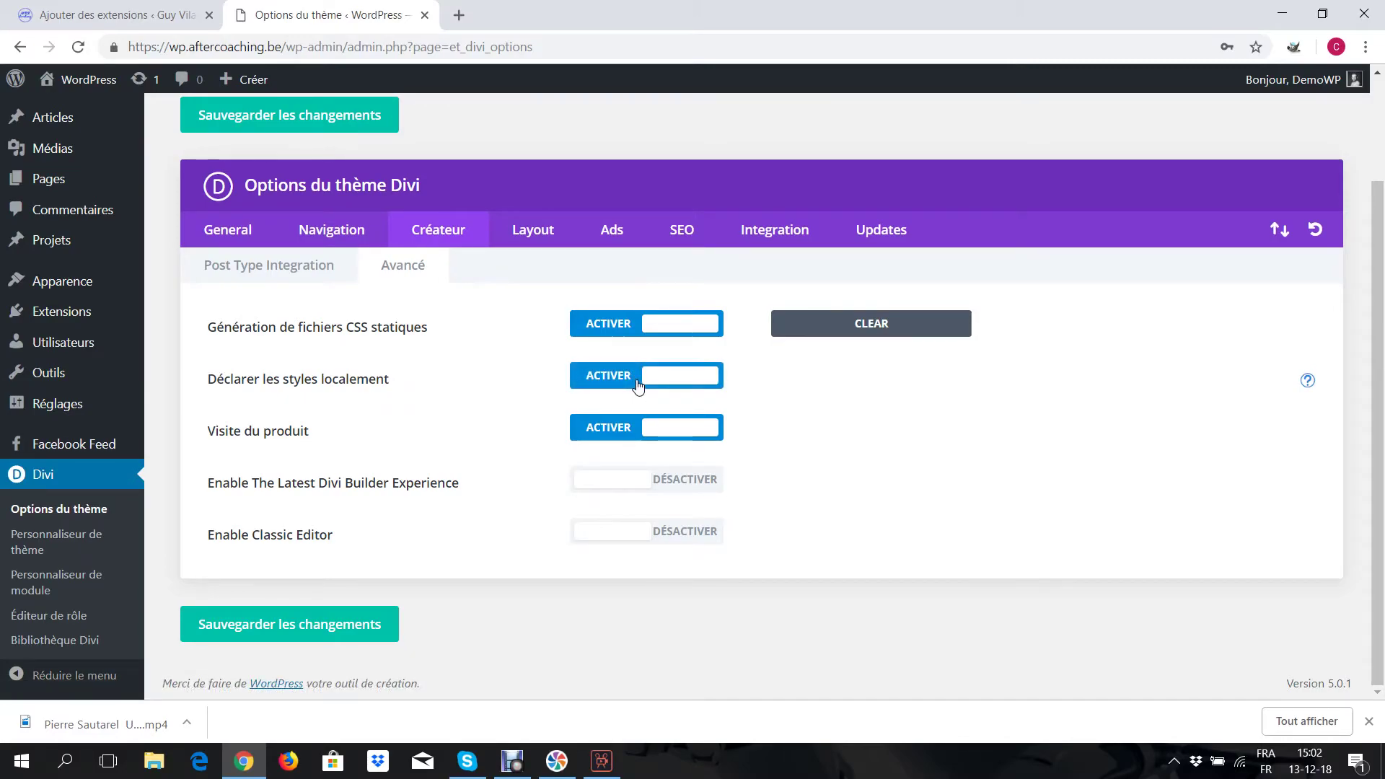
click(627, 483)
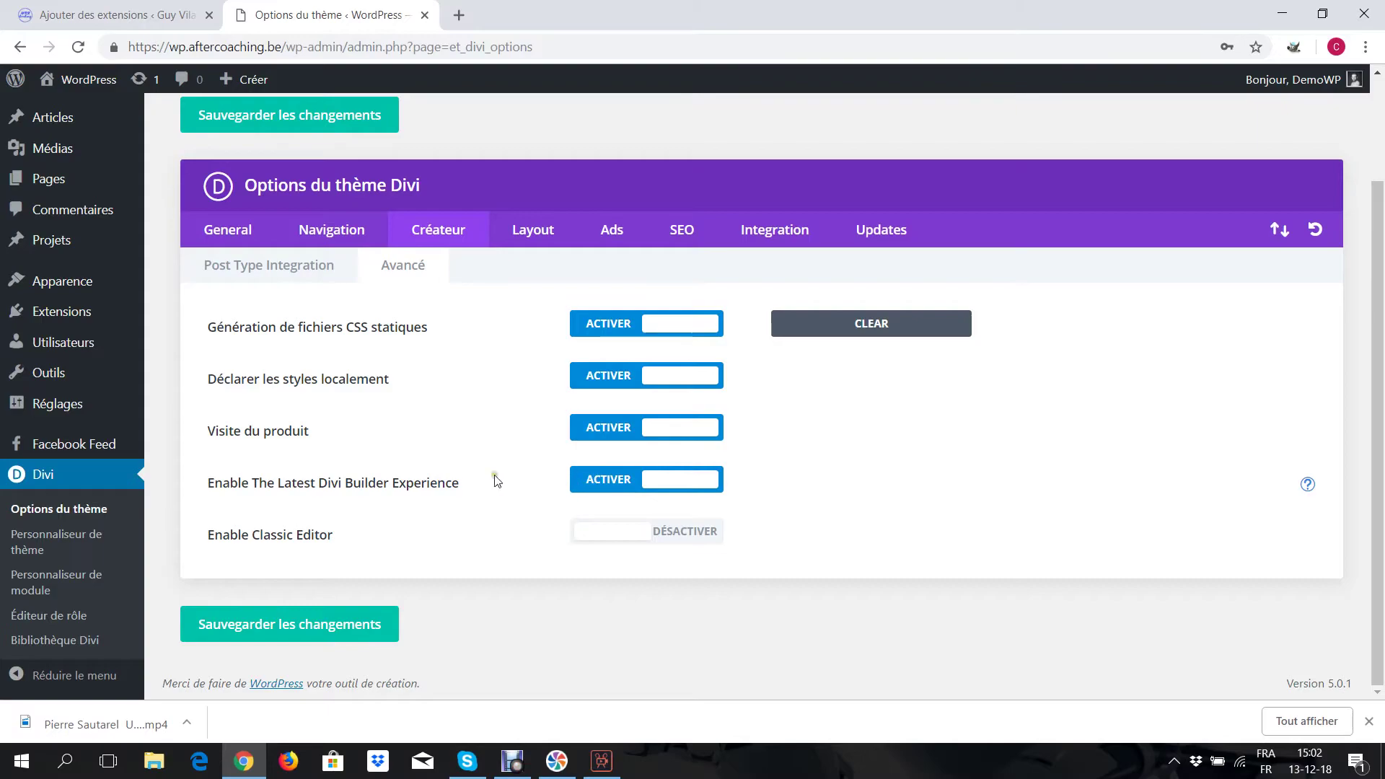
click(603, 533)
click(281, 625)
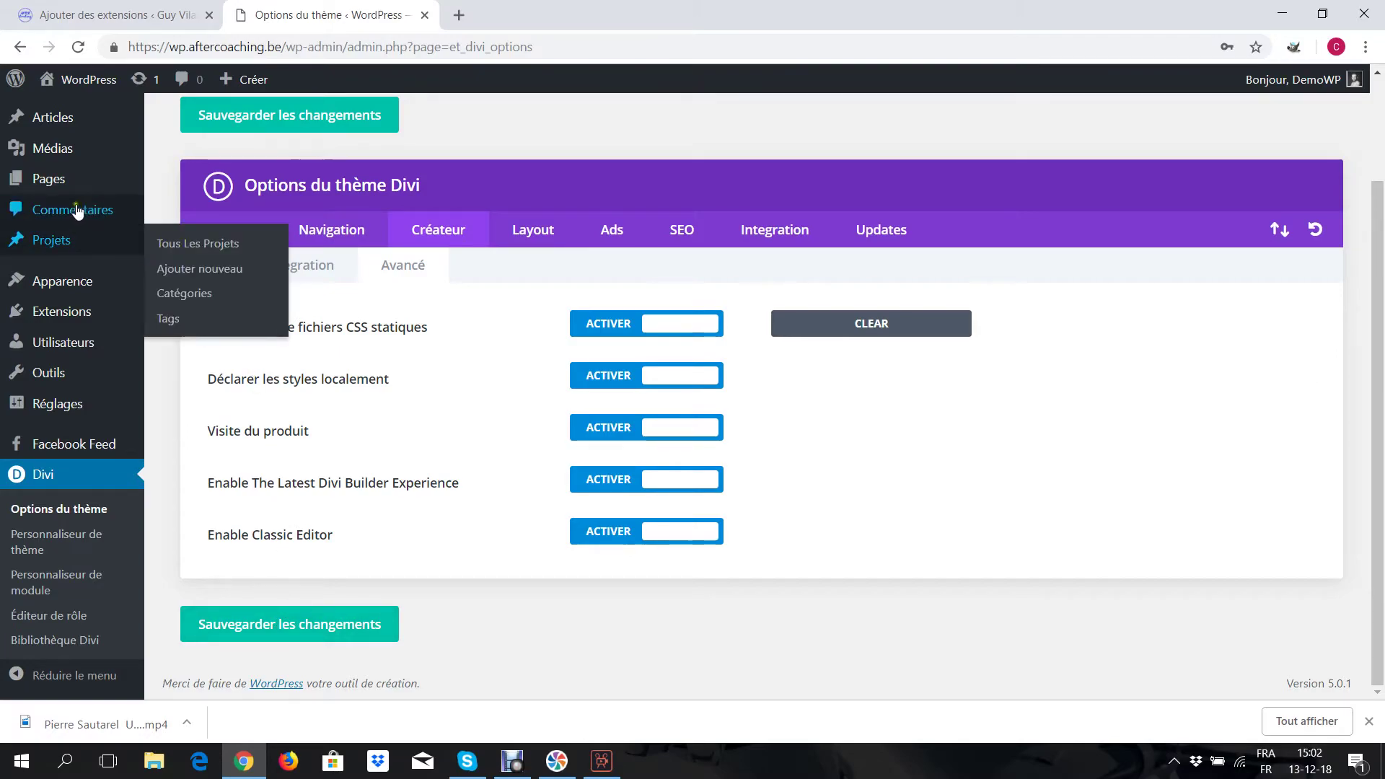
Create a new page with the Divi Builder, building from scratch with a single-column row and no module.
scroll(61, 220, up, 1)
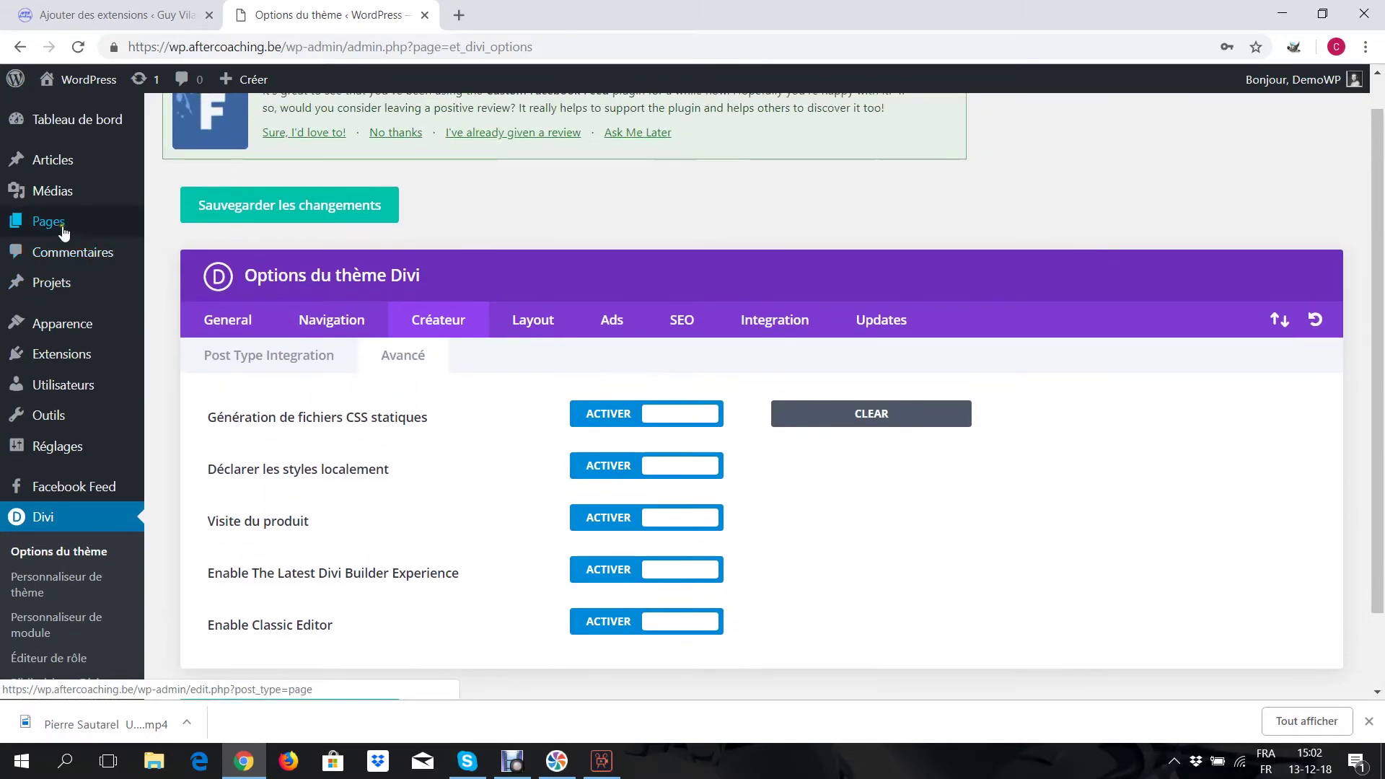
click(190, 249)
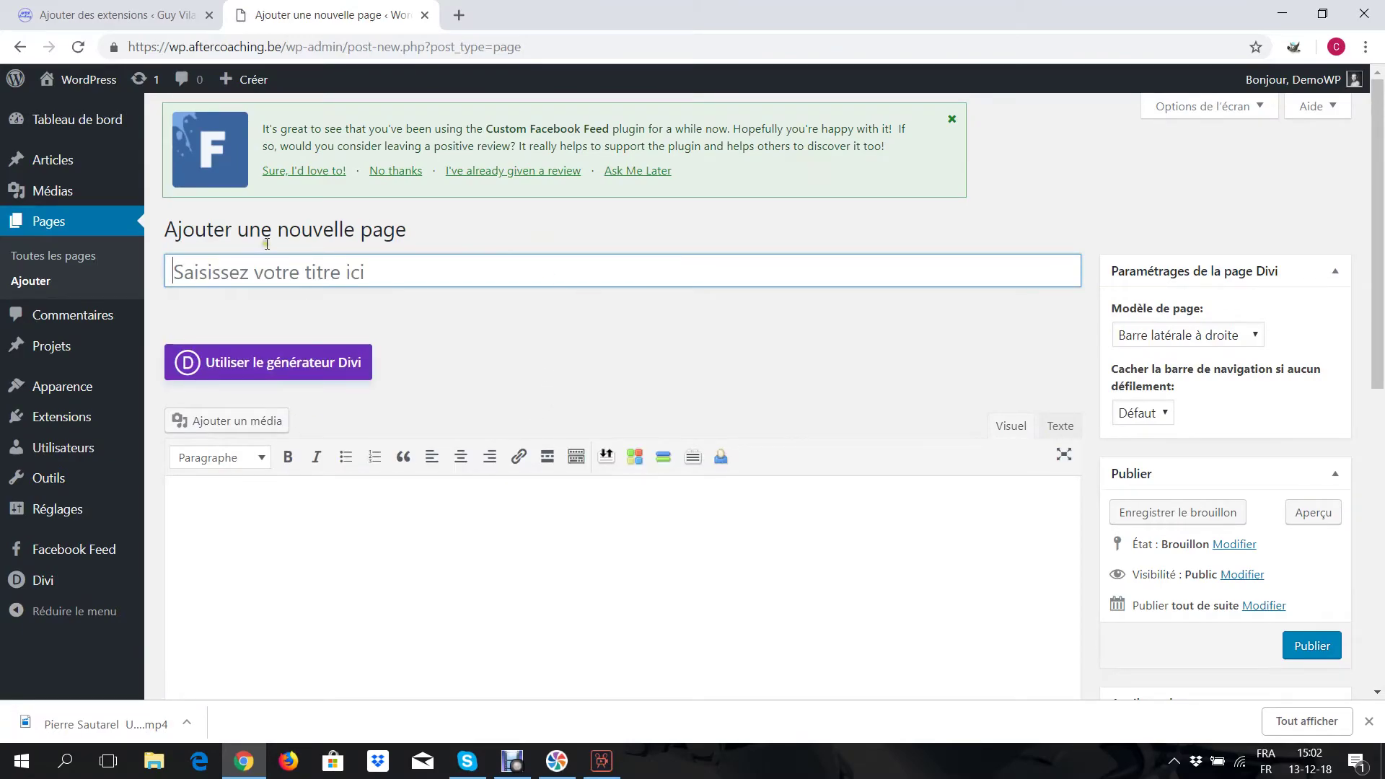
click(282, 365)
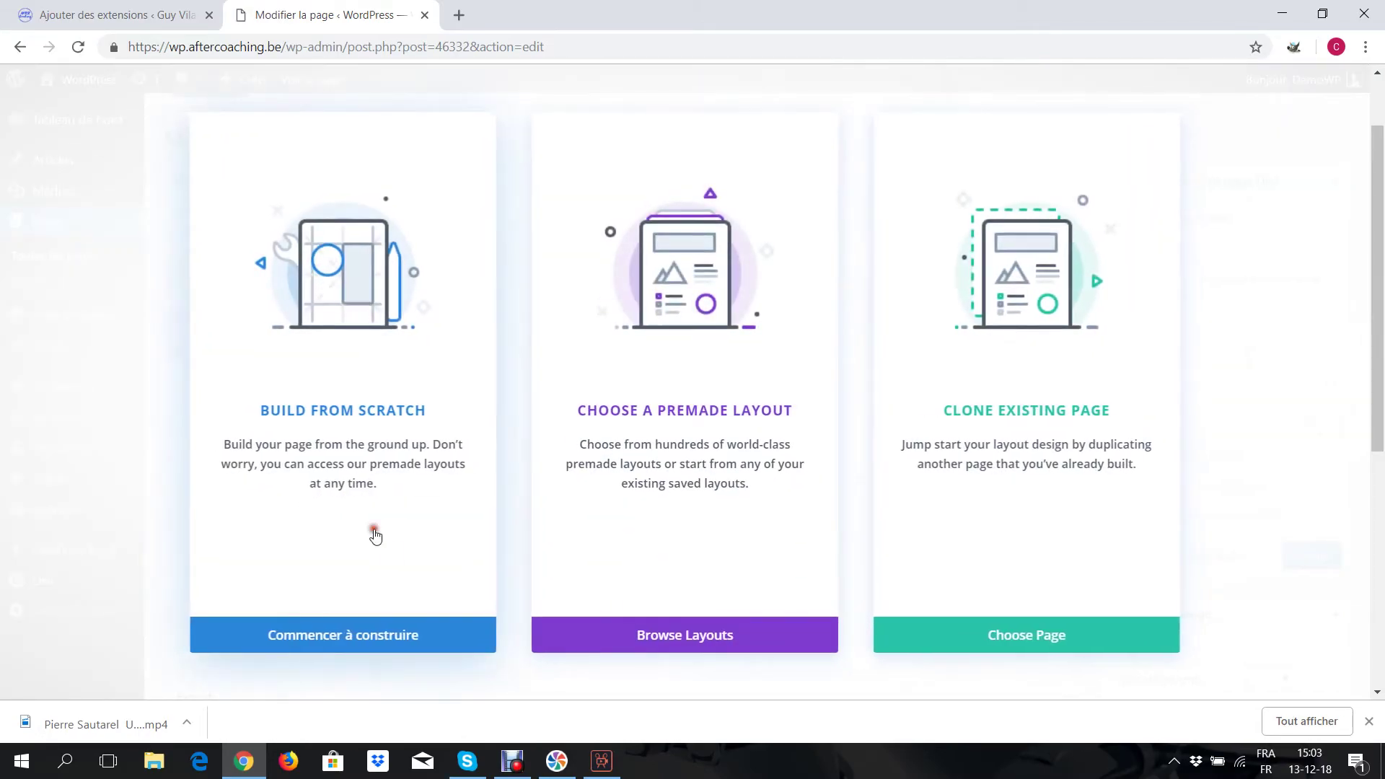
click(373, 534)
click(515, 264)
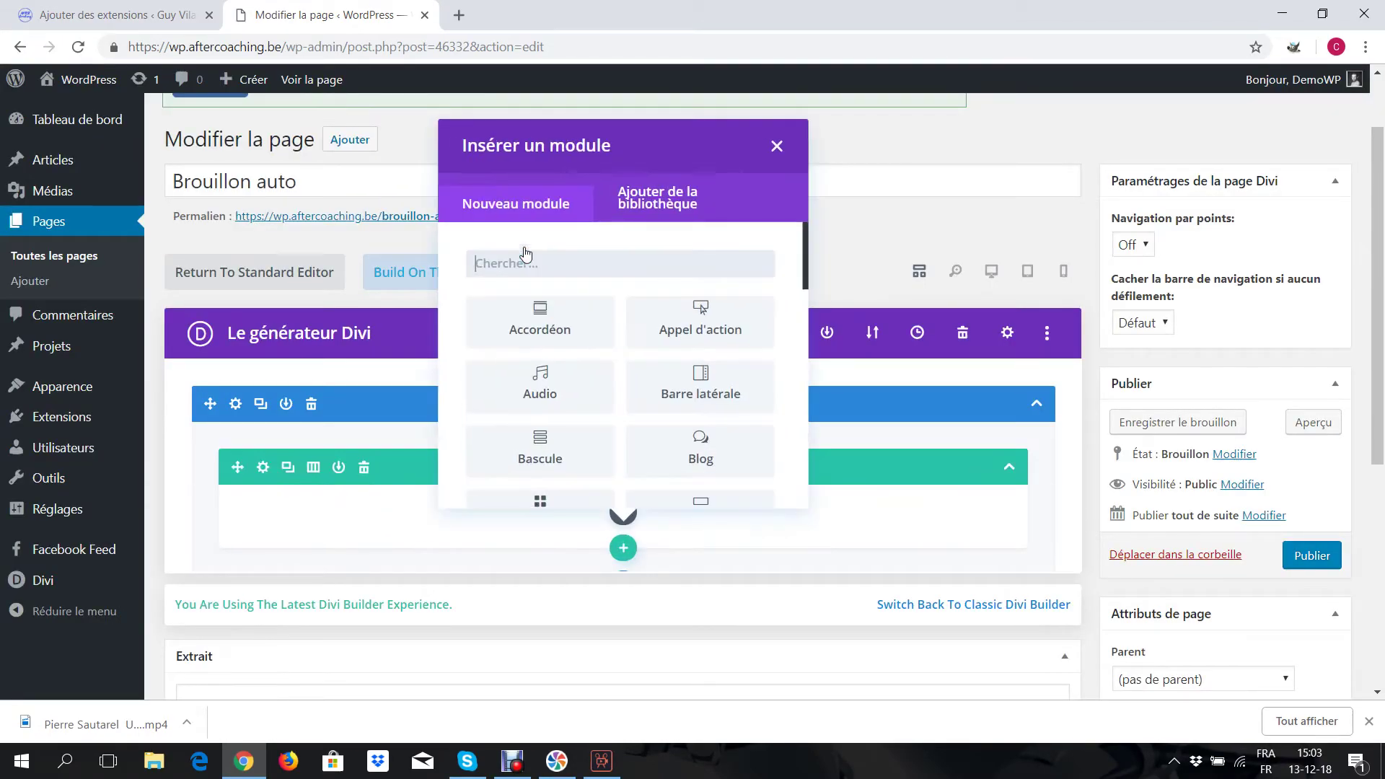
click(773, 147)
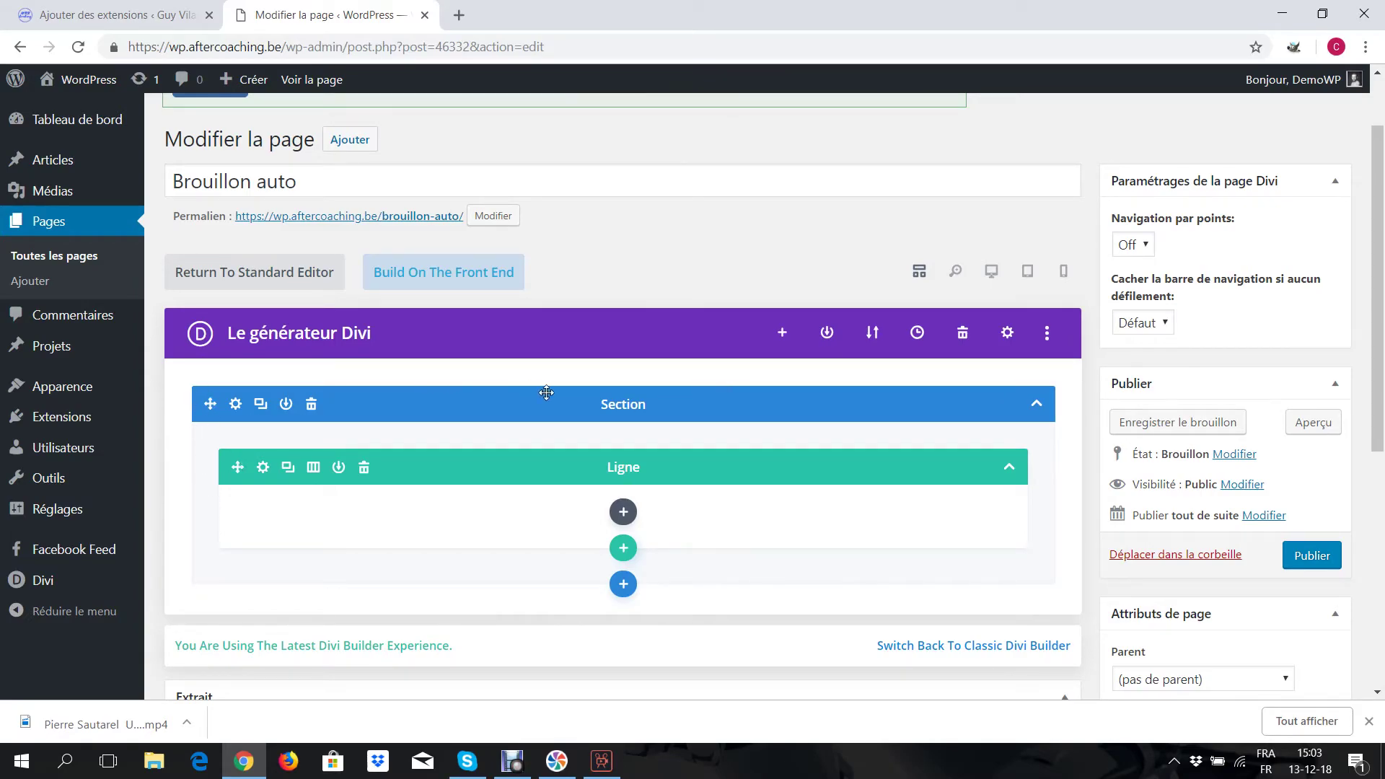
Switch the page back to the Classic Divi Builder, leaving without saving the changes.
scroll(671, 360, down, 1)
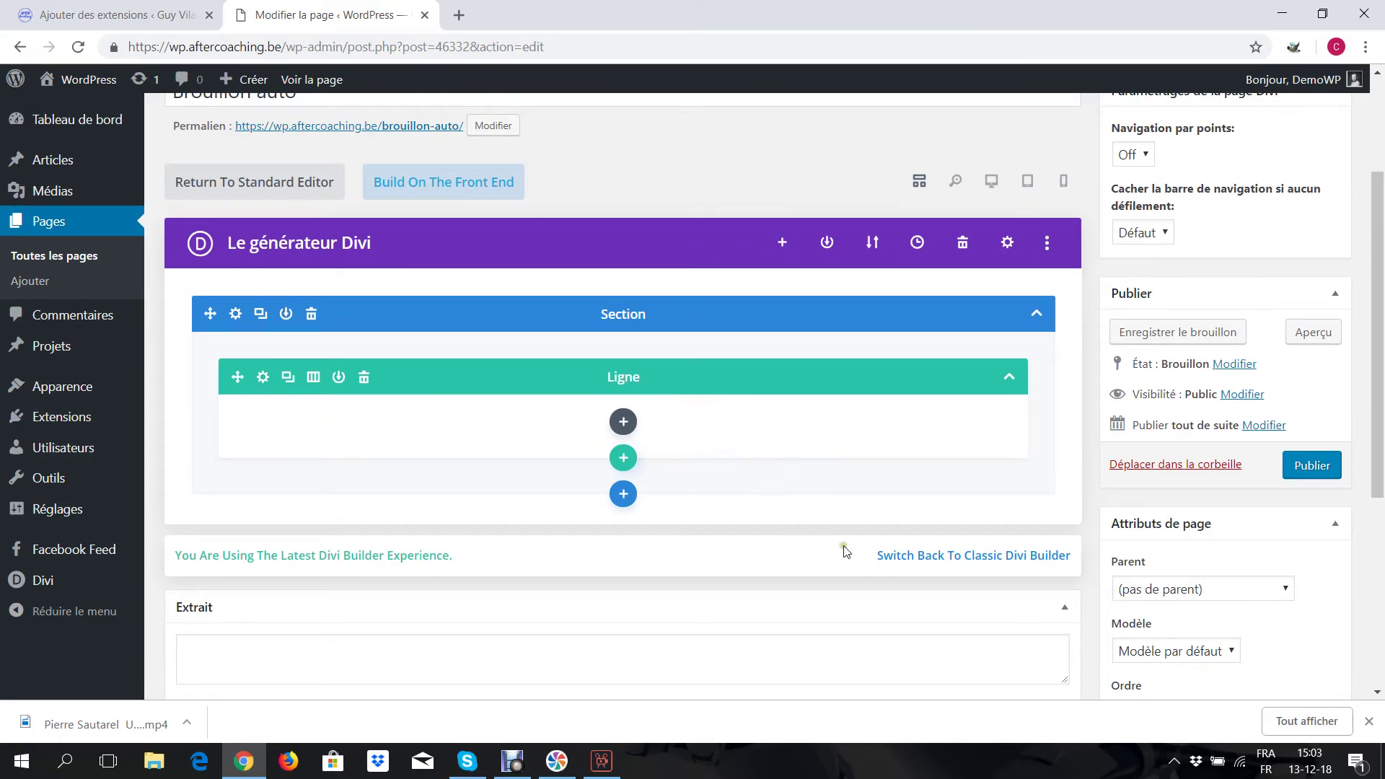
click(921, 556)
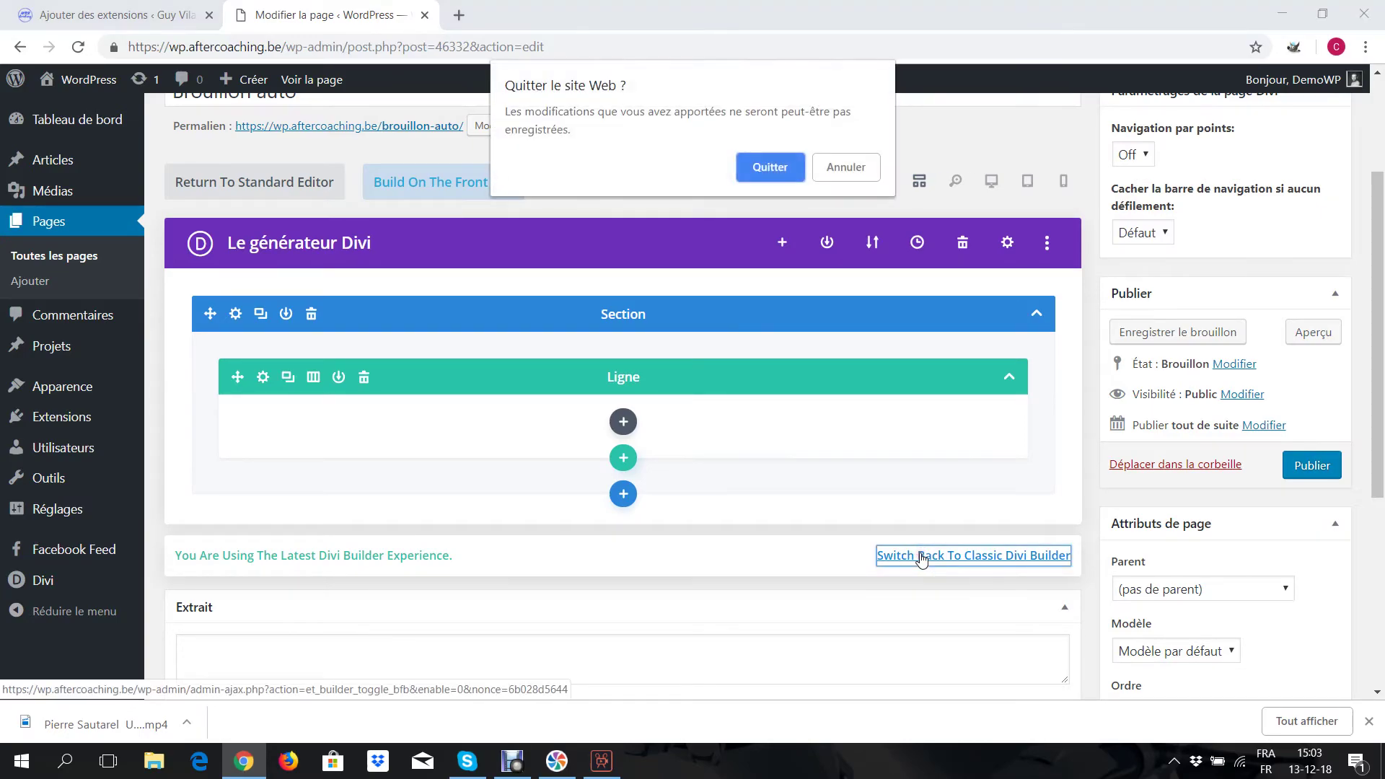
click(766, 177)
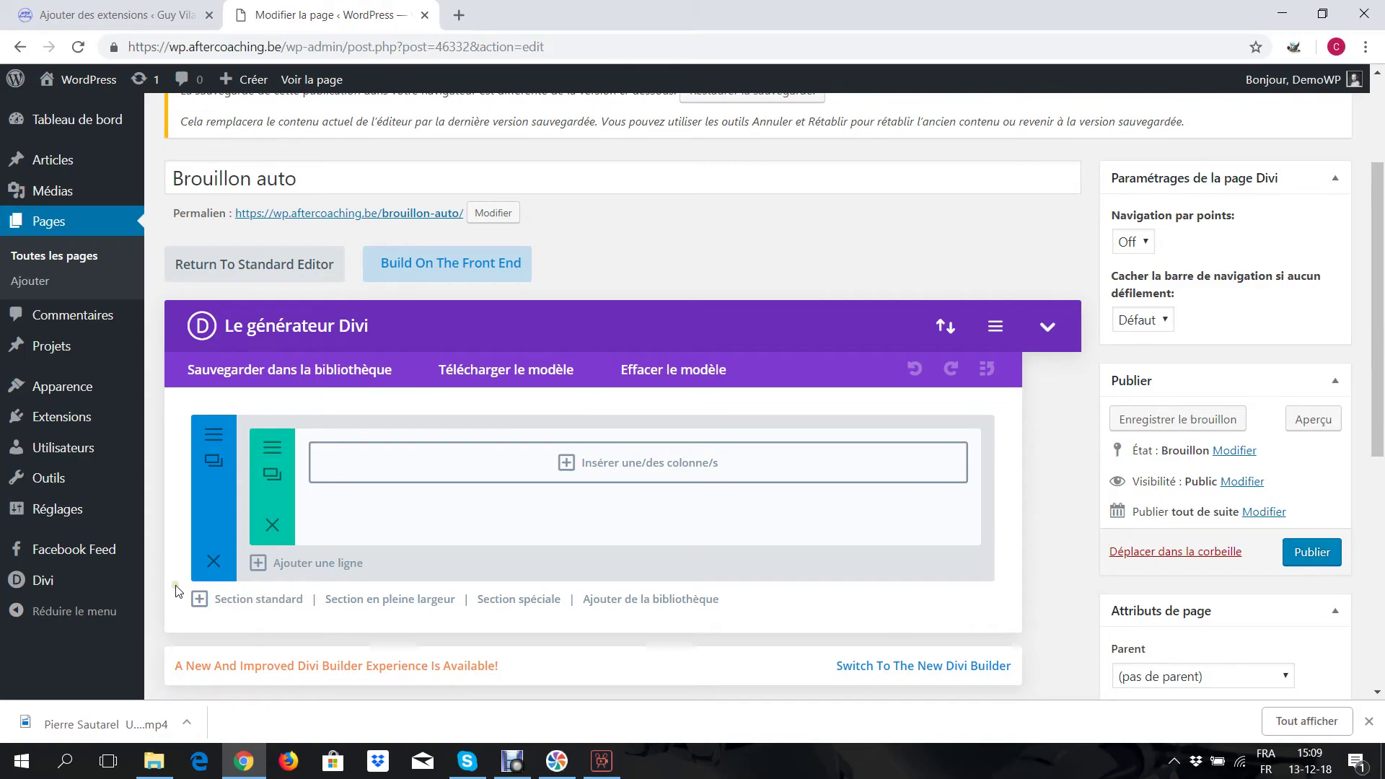
Leave the page editor and examine the Divi theme's update options: username, API key and version rollback.
mouse_move(87, 583)
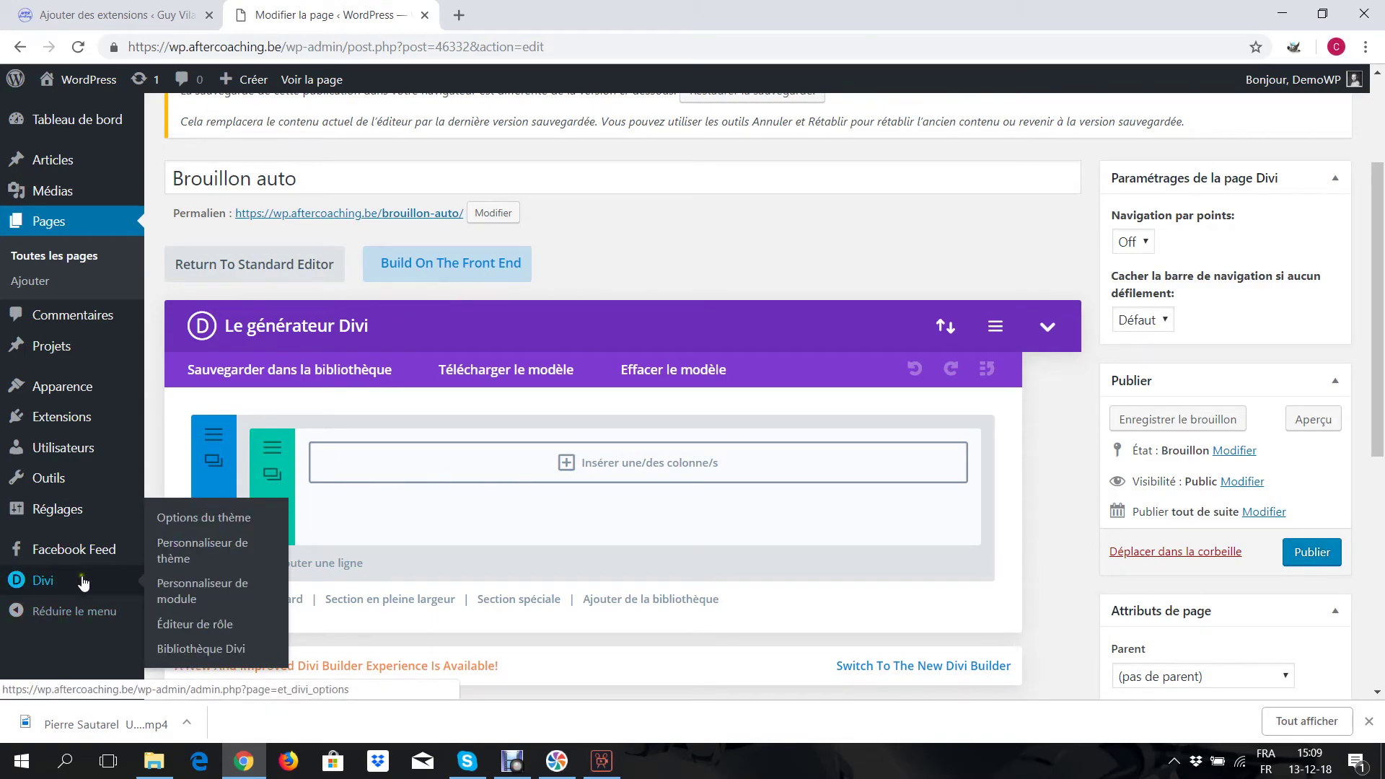
click(217, 523)
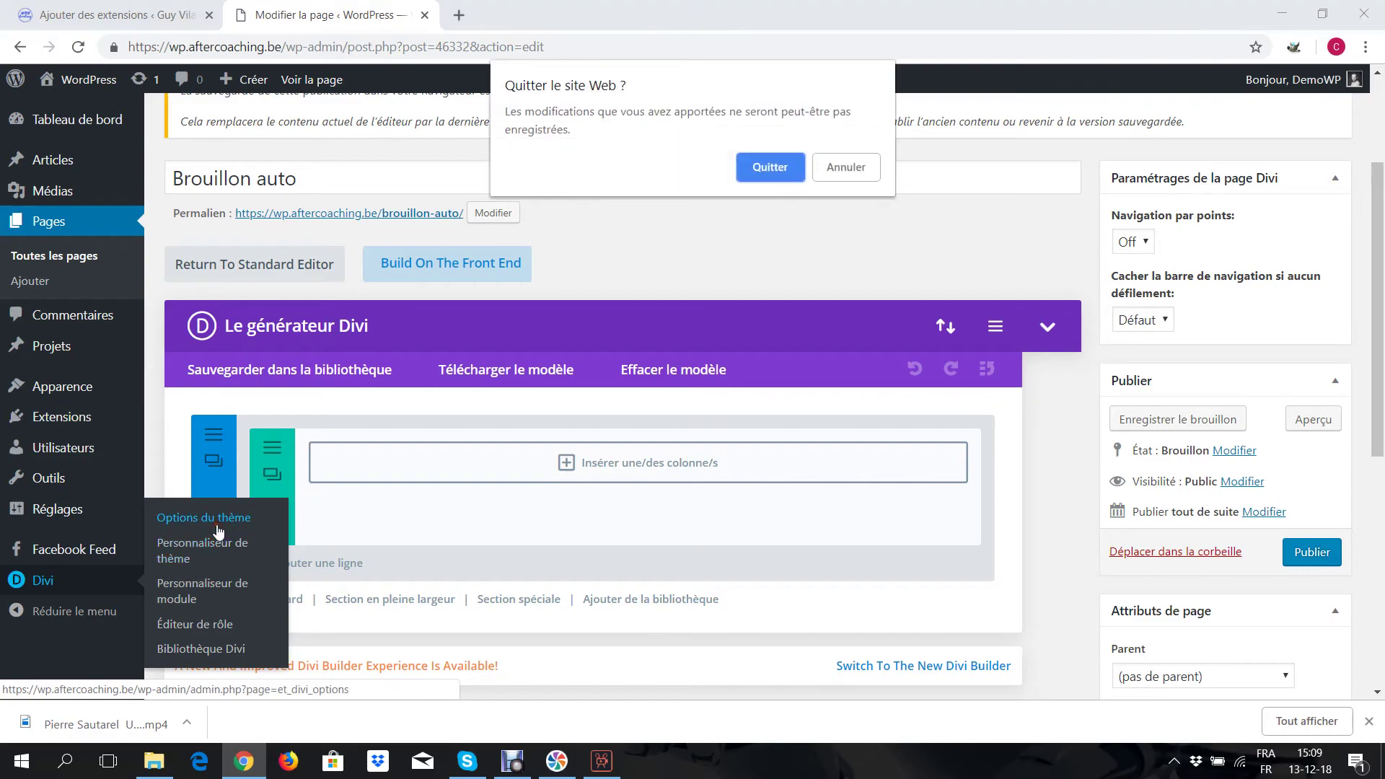
click(791, 168)
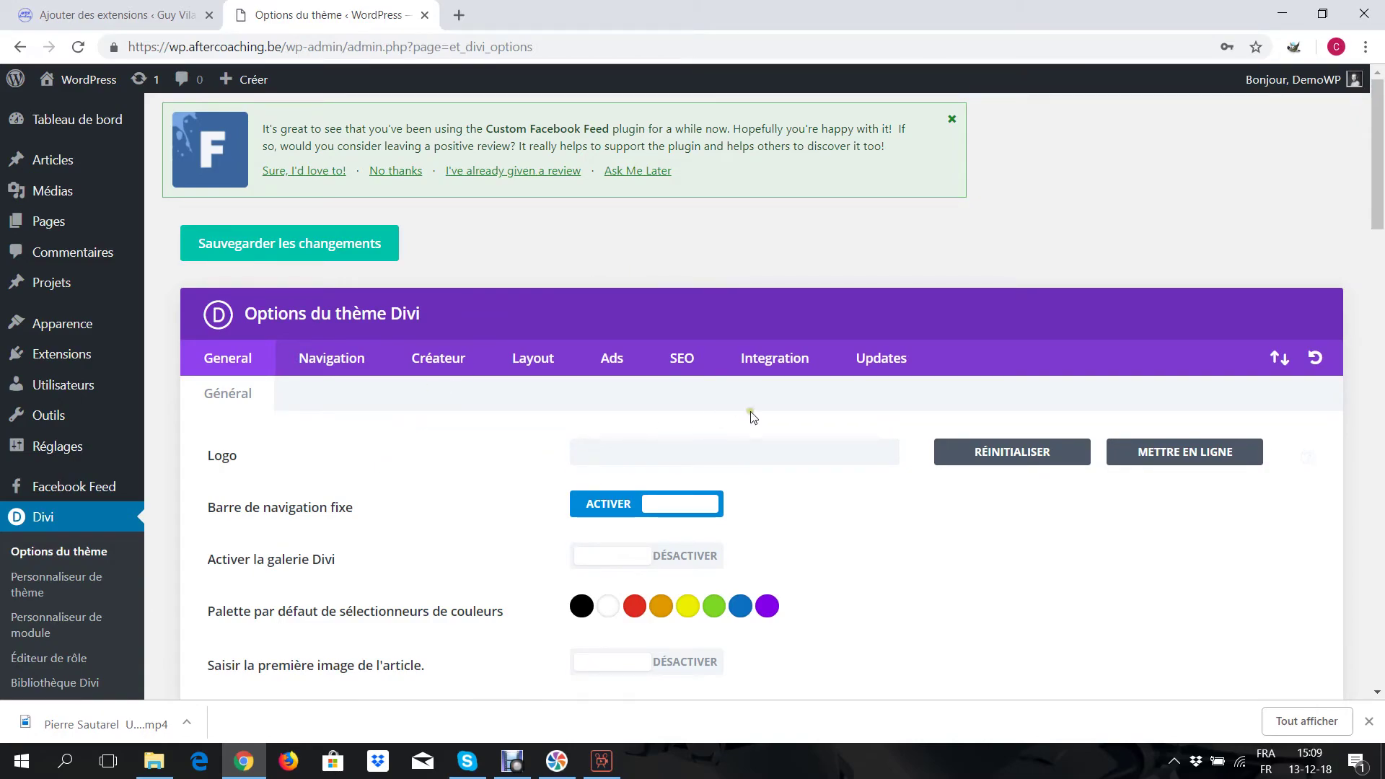
click(884, 361)
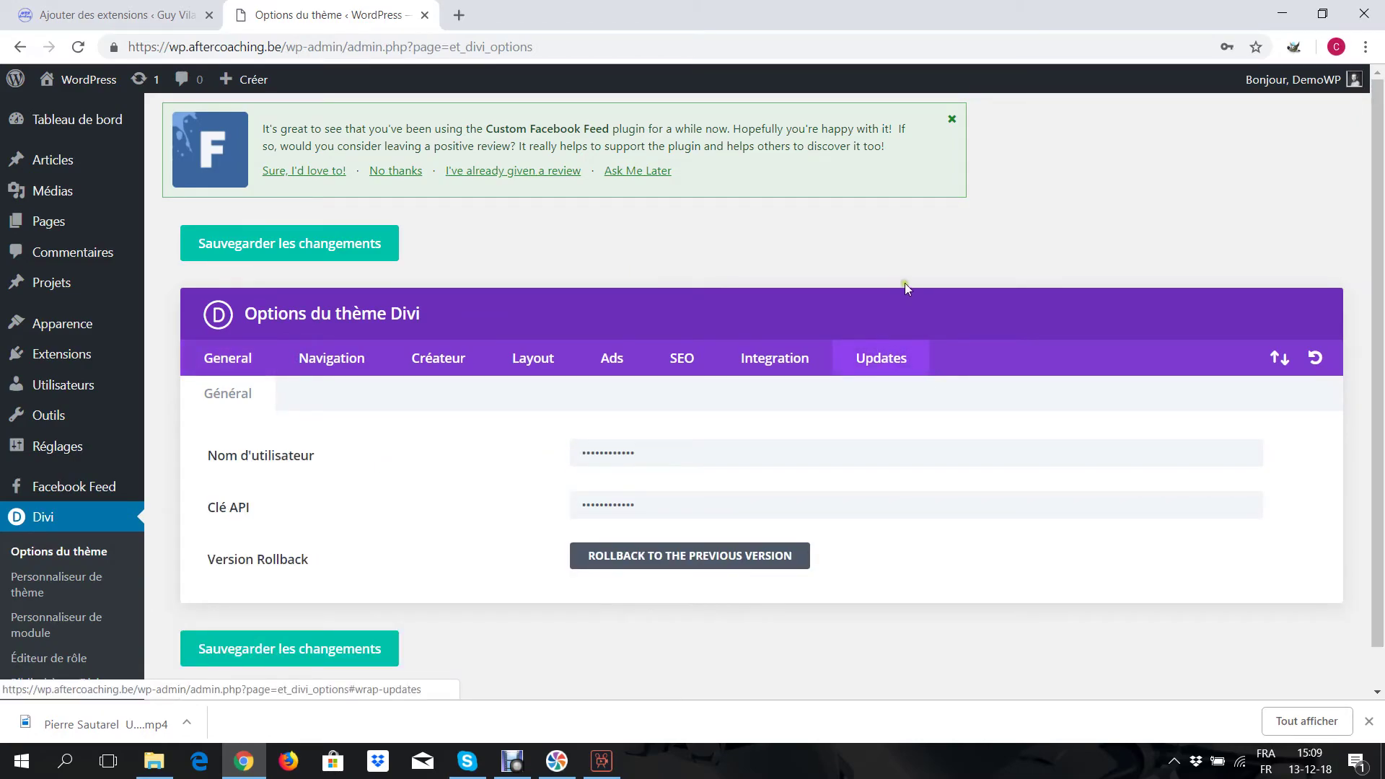
scroll(794, 339, down, 1)
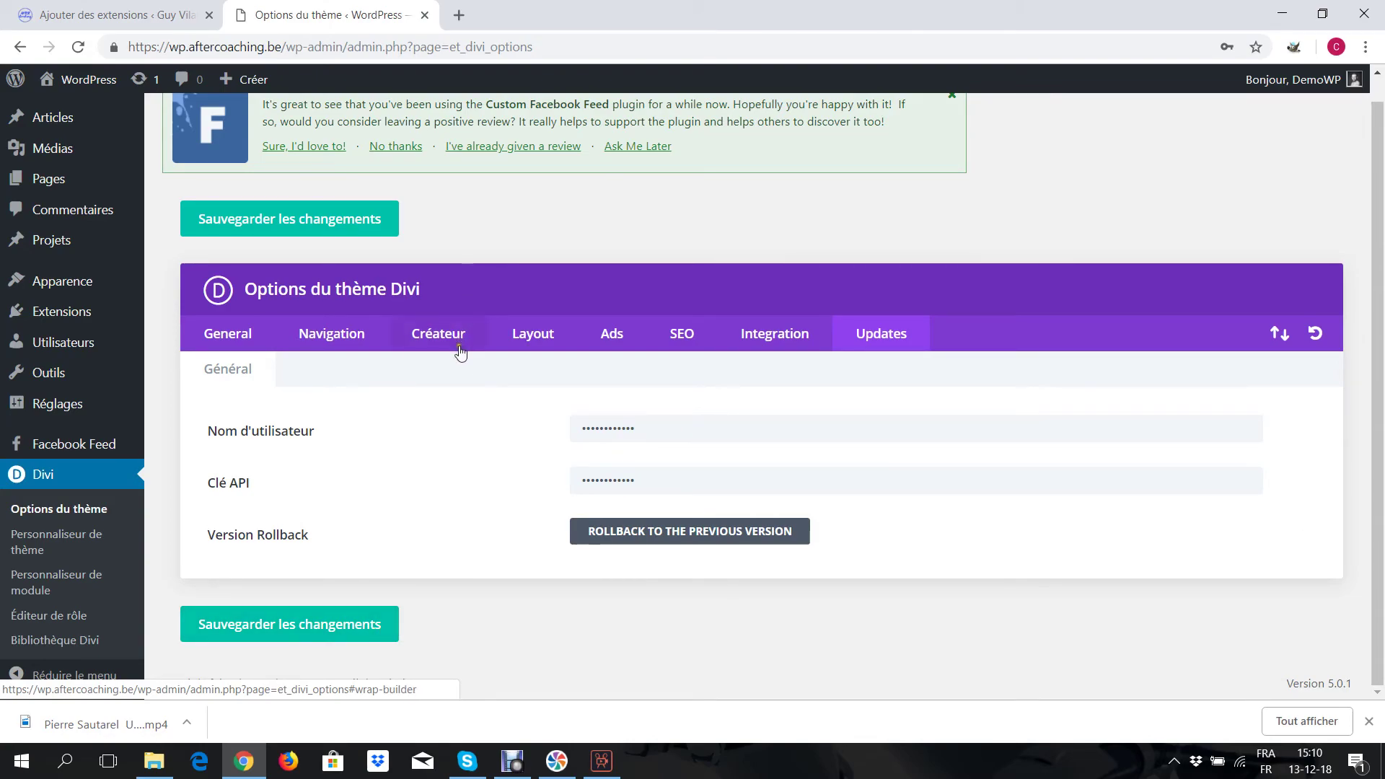
scroll(432, 494, up, 1)
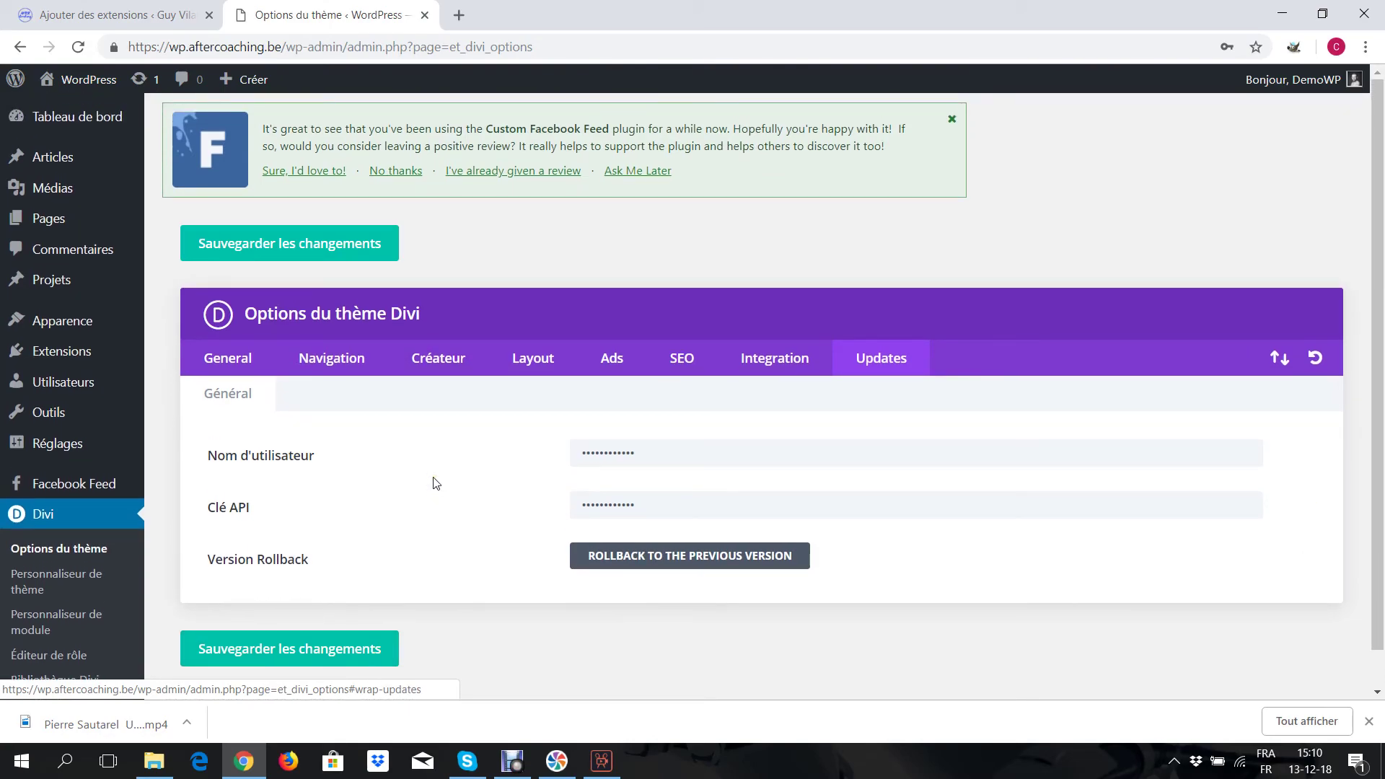